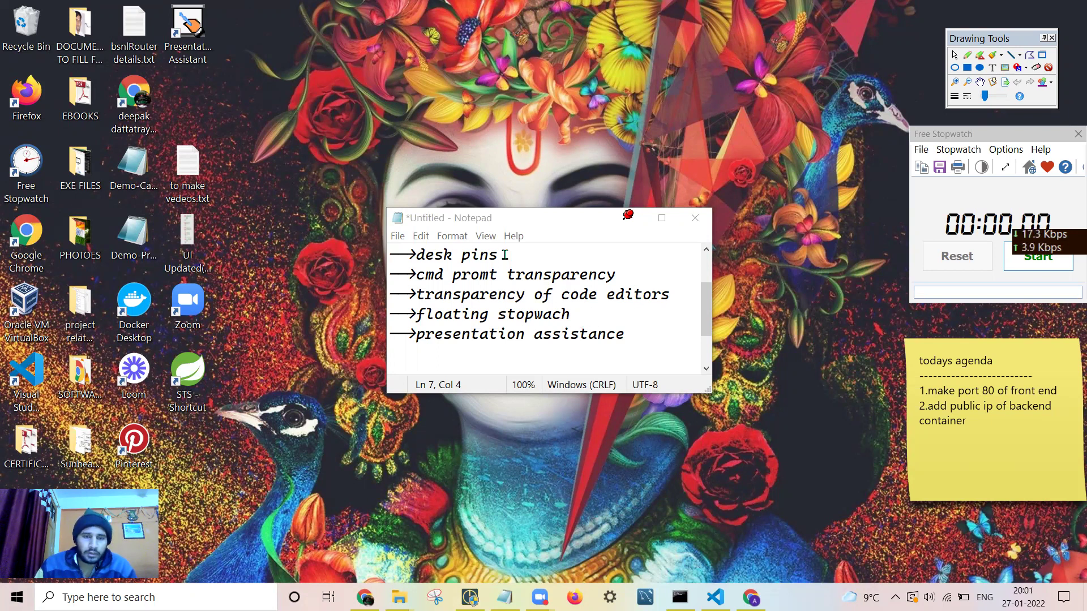
Highlight the desk pins, cmd prompt transparency and code editor transparency tips in turn
drag(505, 255, 417, 254)
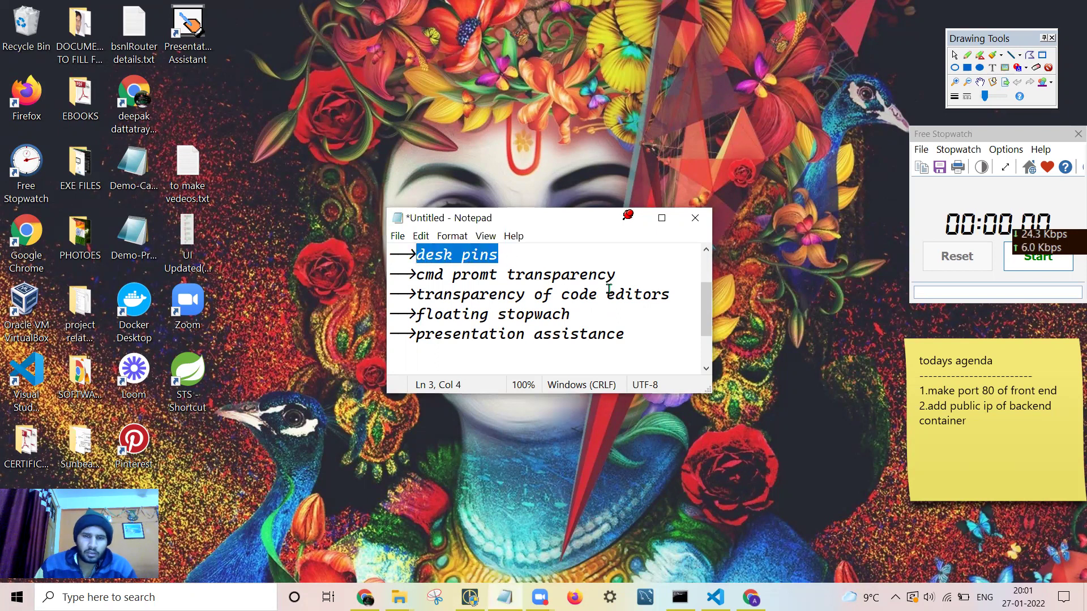
drag(617, 274, 417, 274)
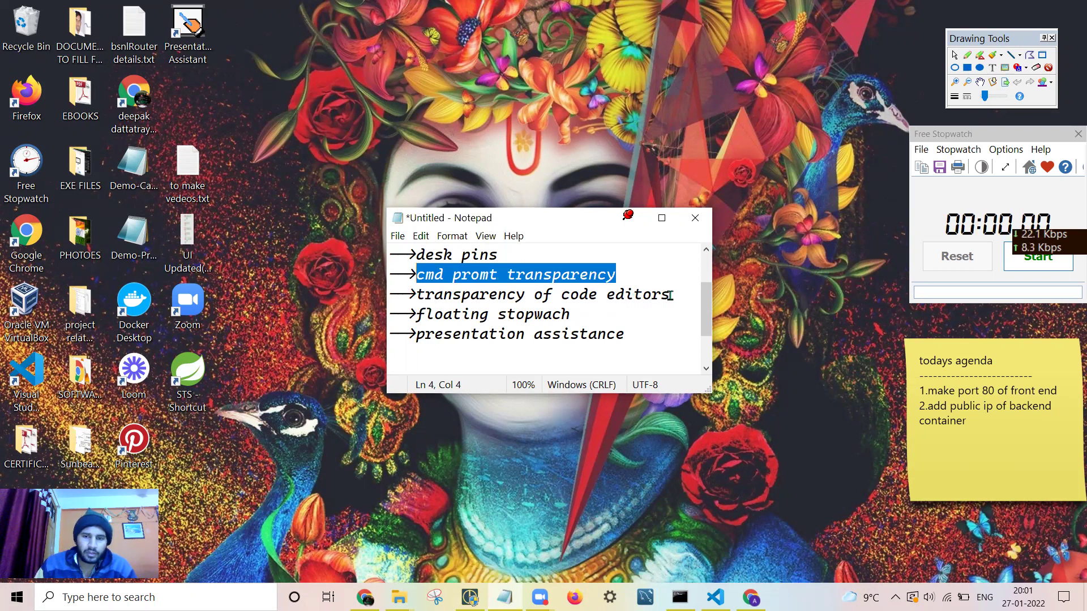
drag(670, 294, 412, 295)
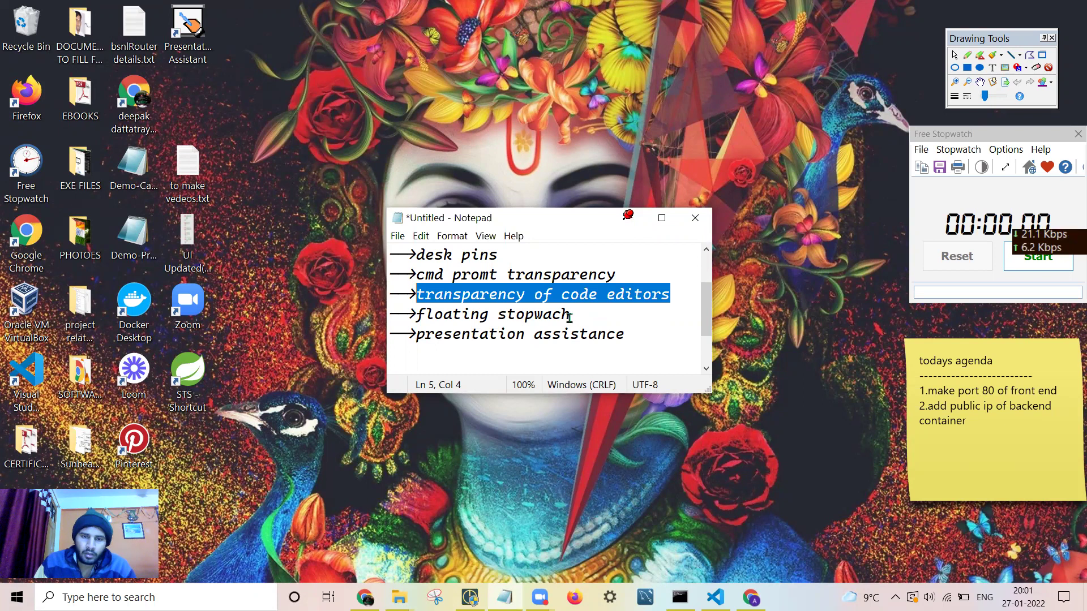
Highlight the floating stopwach tip and shift the Free Stopwatch window slightly left
drag(571, 313, 439, 314)
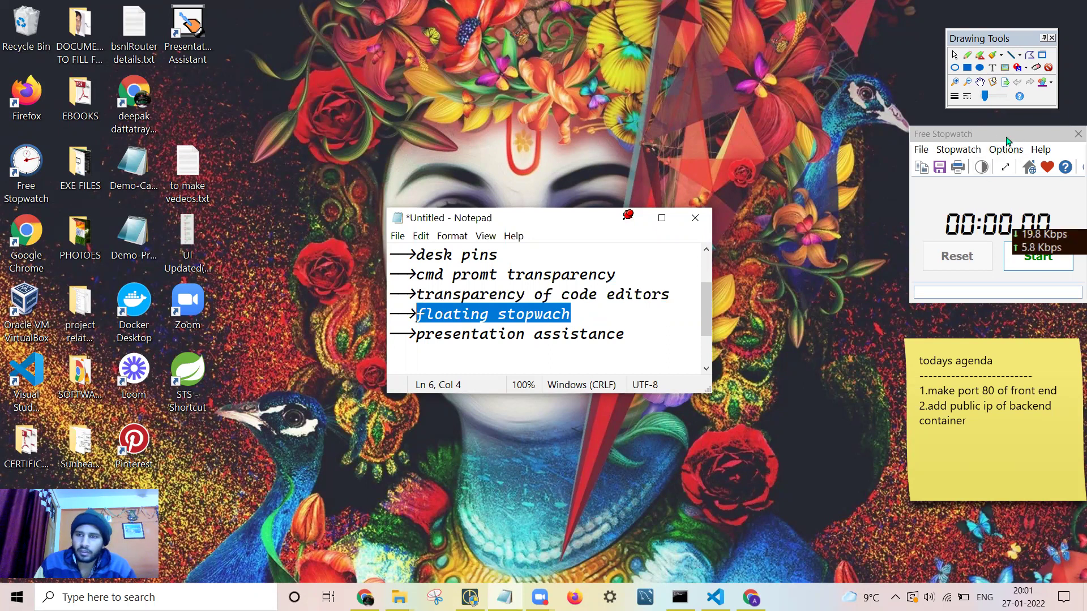
click(1005, 141)
drag(1006, 141, 960, 139)
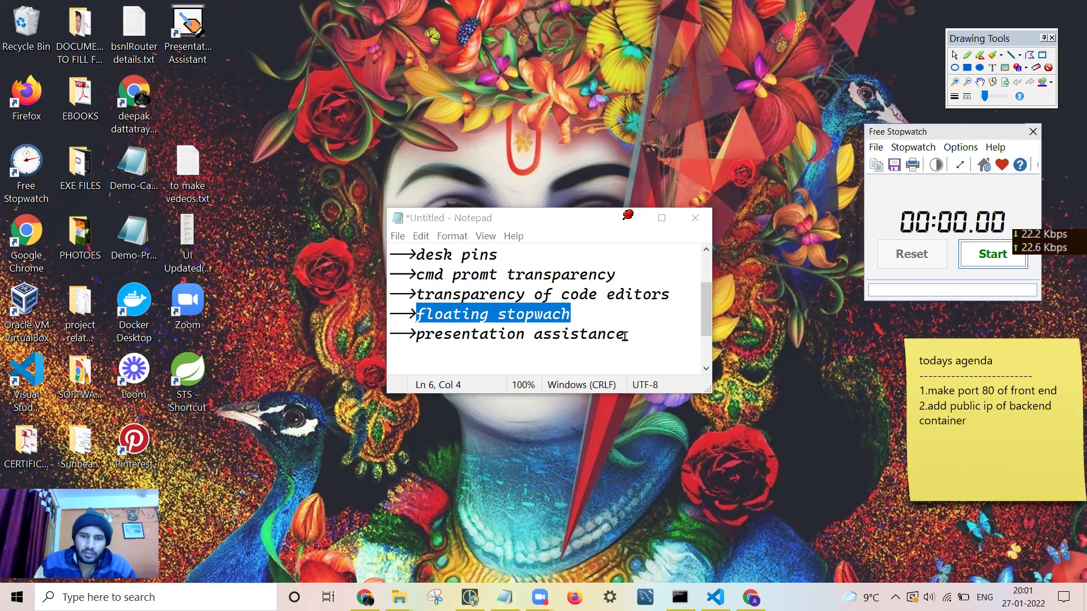
drag(625, 335, 423, 336)
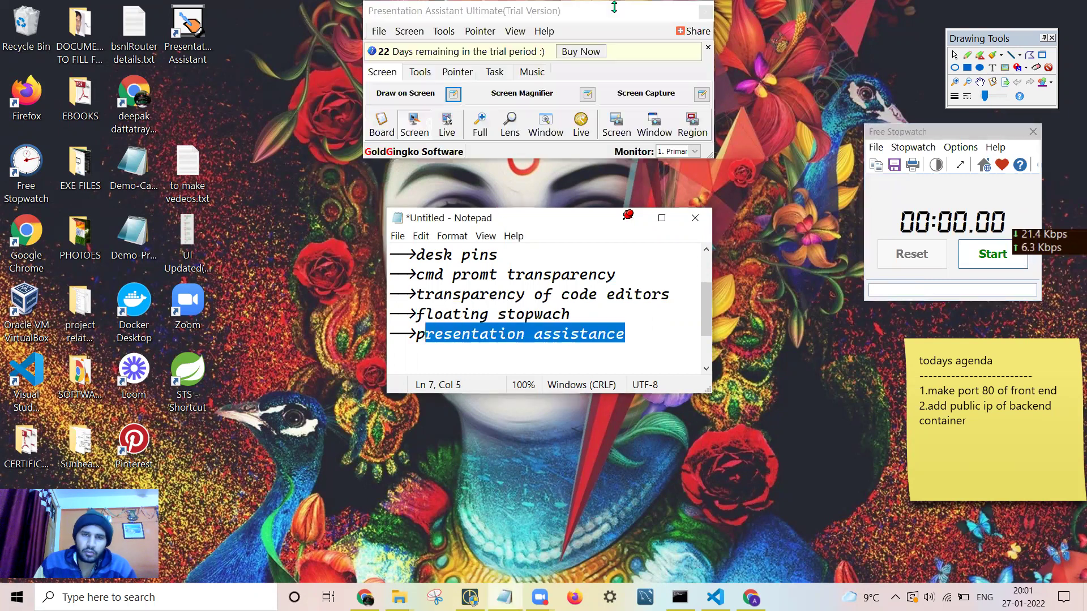
mouse_move(614, 6)
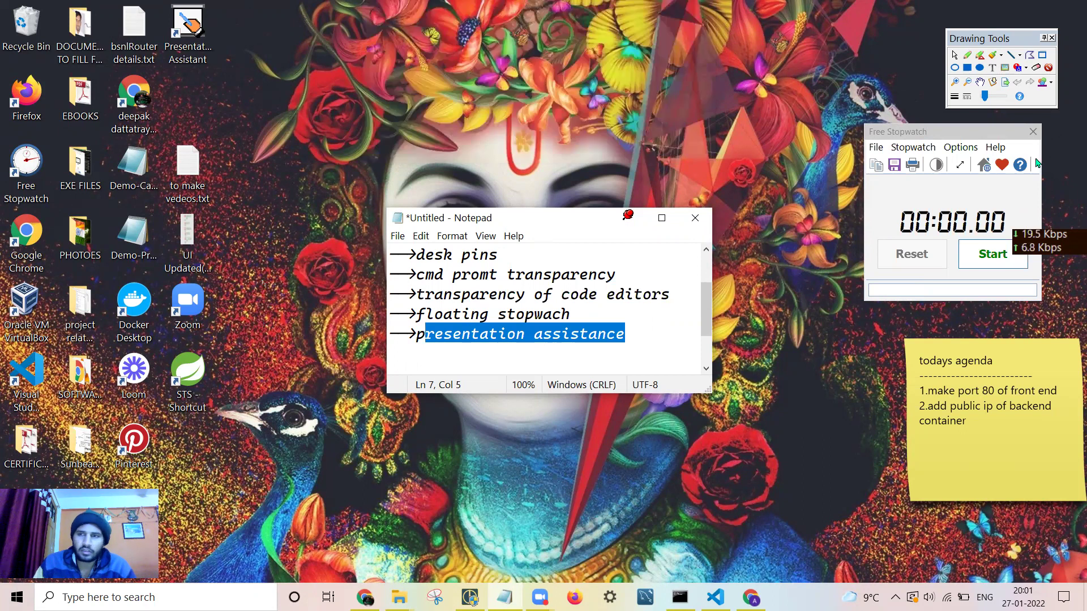
click(1042, 56)
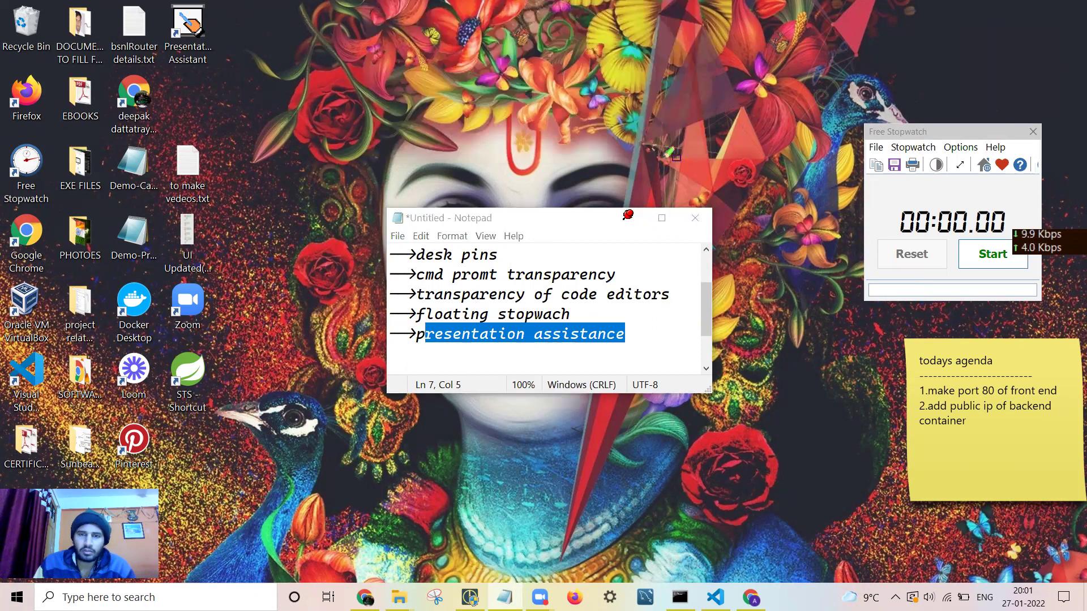
mouse_move(375, 194)
mouse_down()
mouse_move(660, 388)
mouse_move(743, 414)
mouse_up()
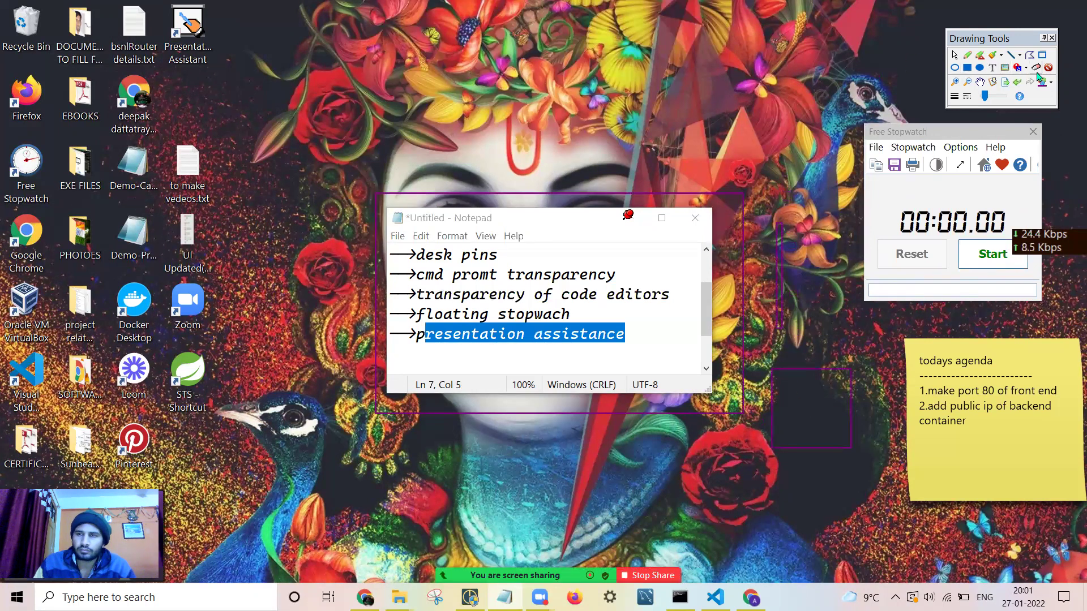
click(1035, 67)
drag(599, 212, 476, 457)
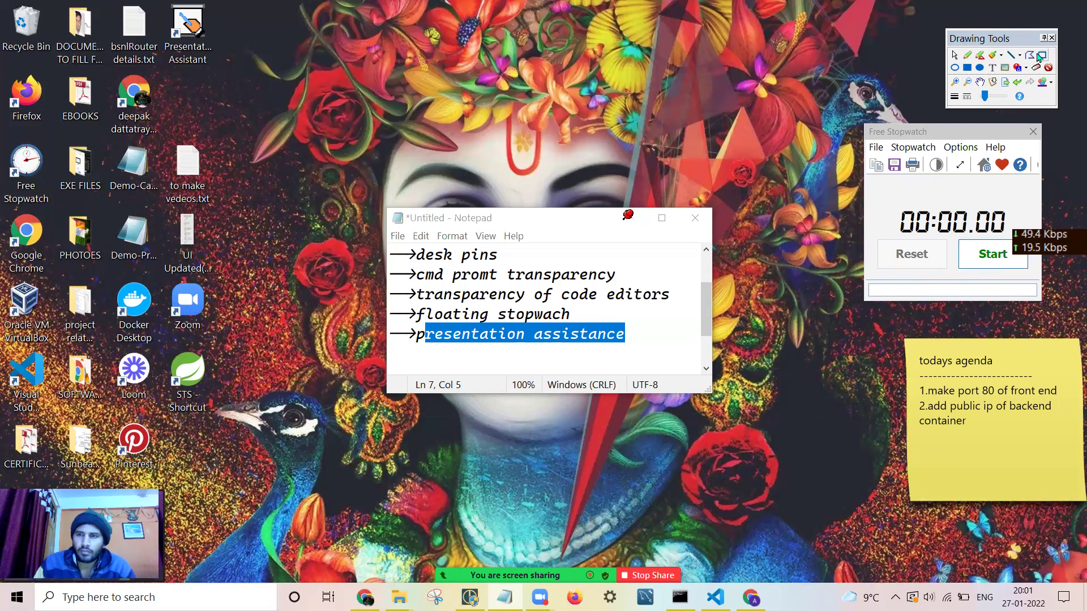
Exit on-screen drawing mode and open a new, empty Notepad window from the taskbar
key(Escape)
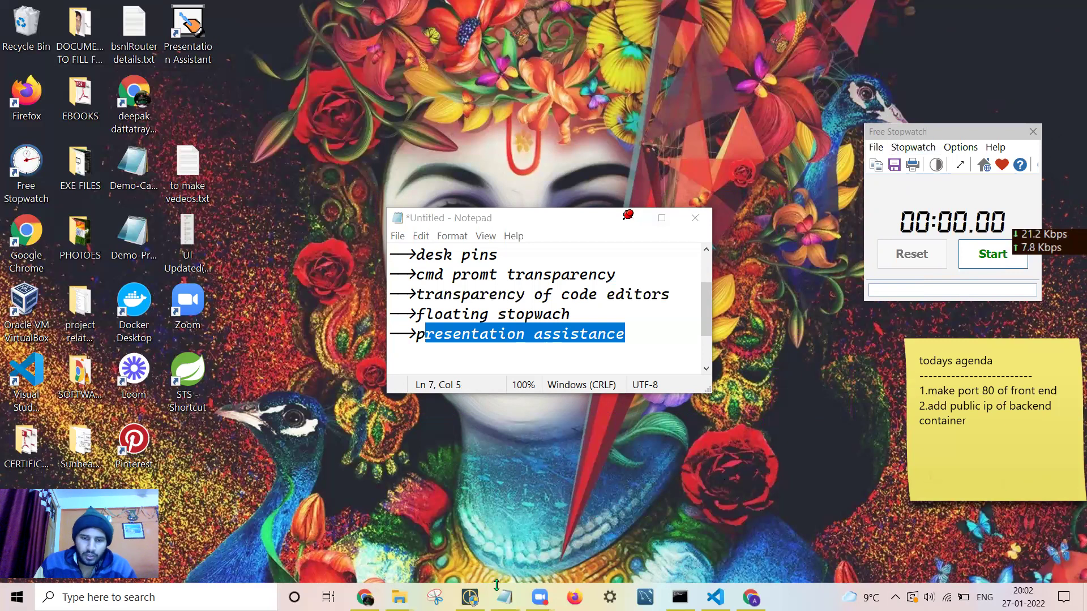
right_click(504, 597)
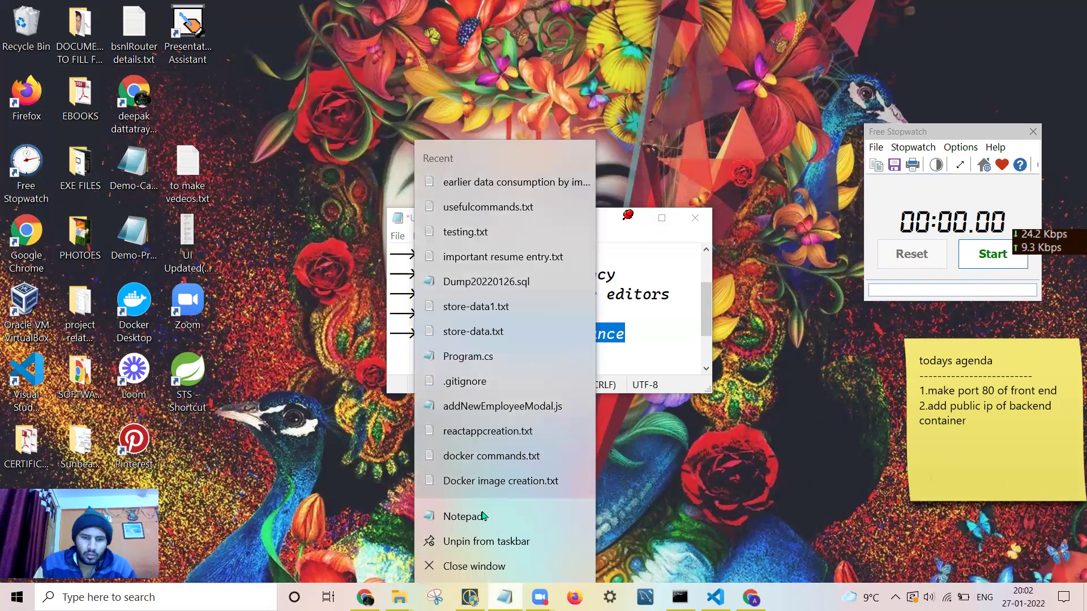
click(456, 516)
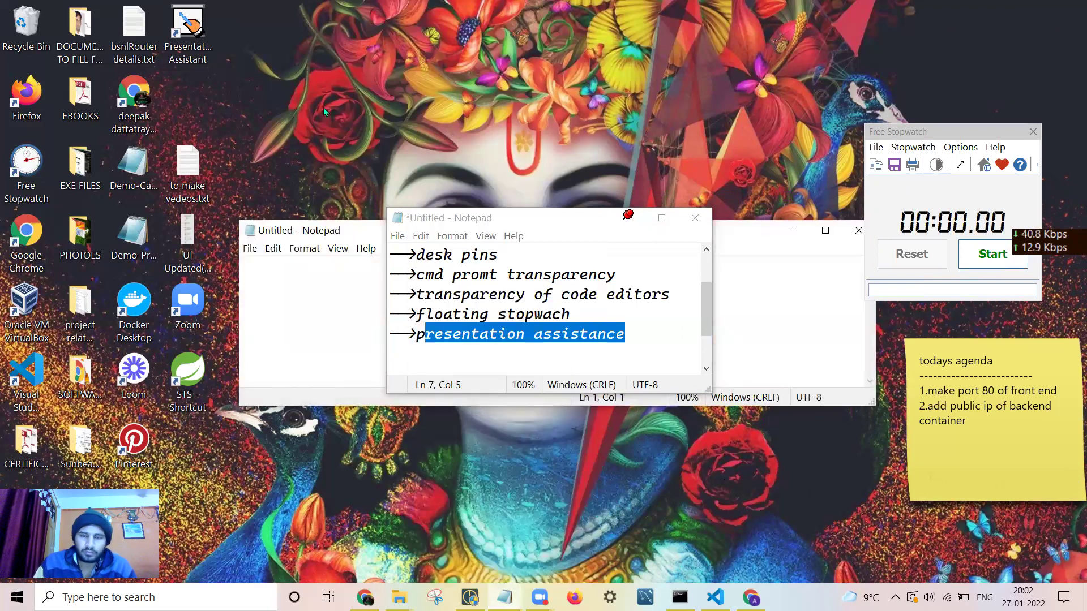
Place the empty Notepad window above the tips list, narrowing it from the left
drag(359, 232, 325, 112)
drag(532, 219, 542, 330)
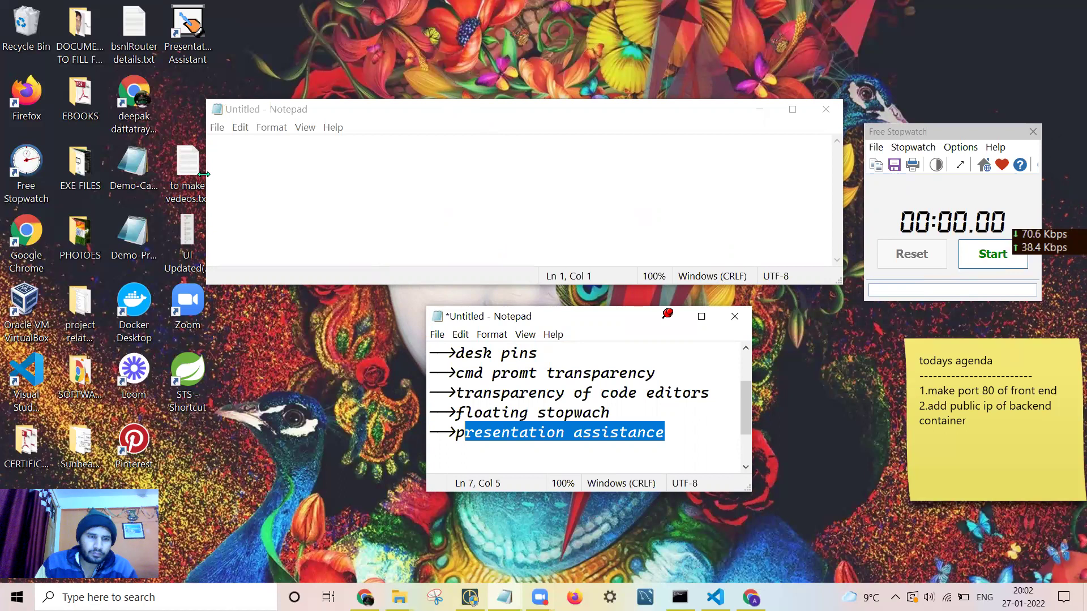
drag(205, 174, 403, 175)
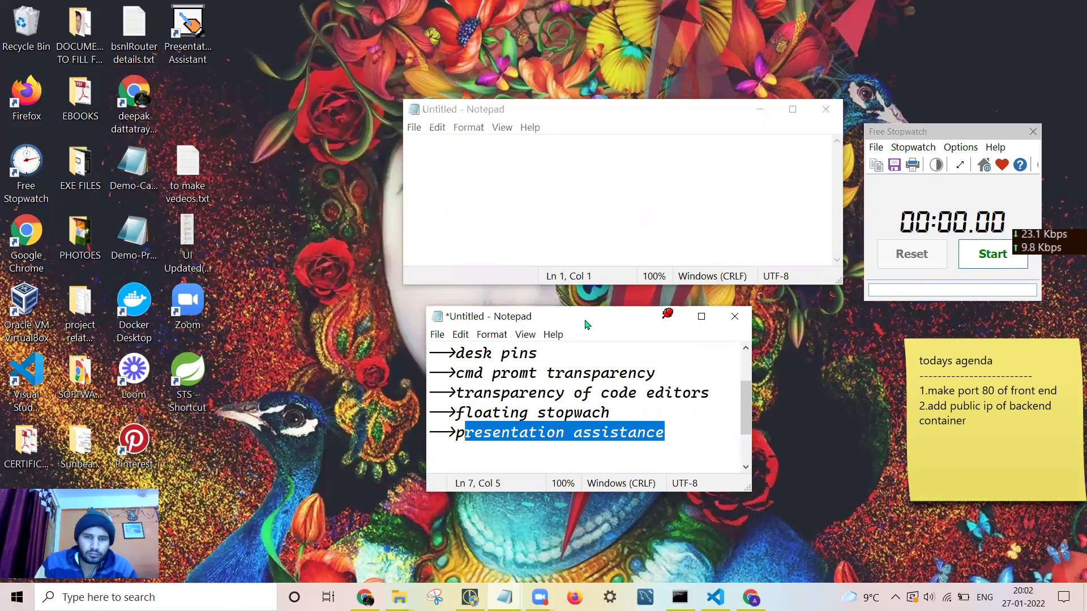
drag(603, 184, 600, 177)
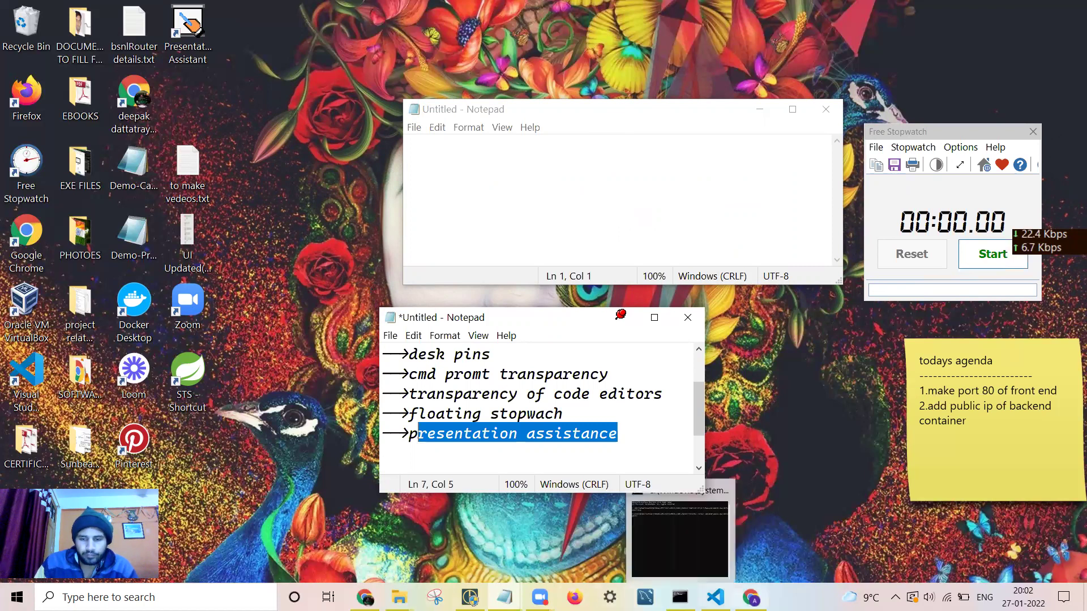
Bring VS Code's my.cnf forward, unpin the Notepad tips list, and refocus the editor
mouse_move(716, 597)
click(731, 538)
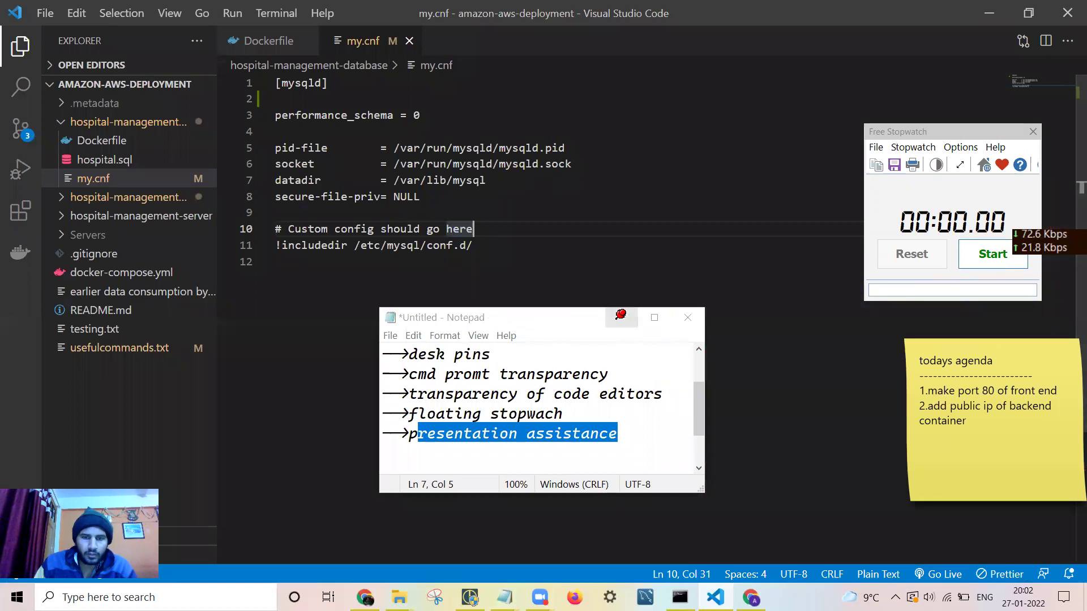
mouse_move(504, 597)
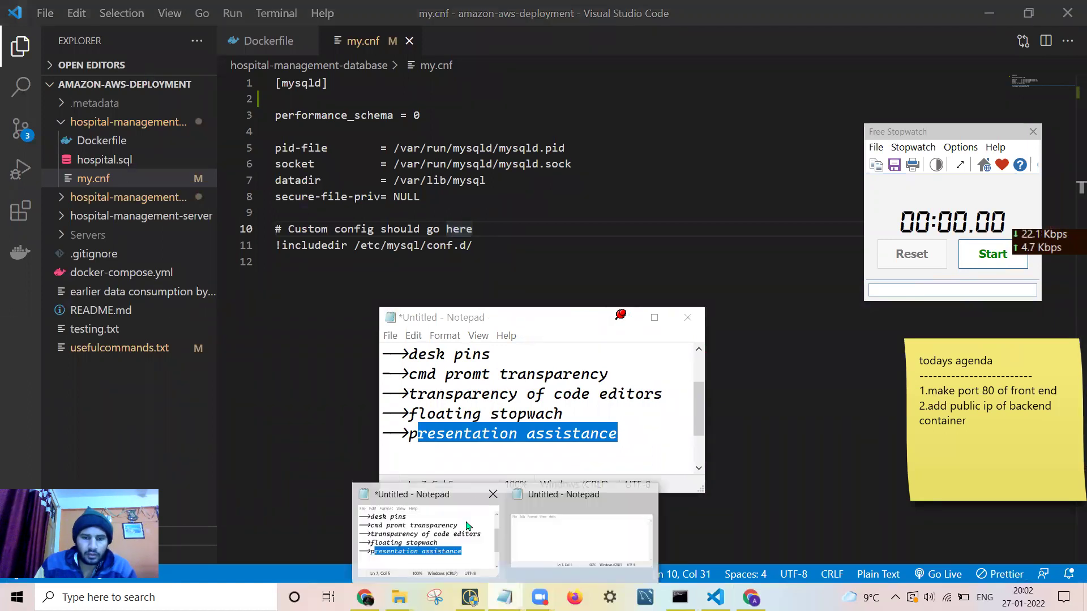
click(582, 538)
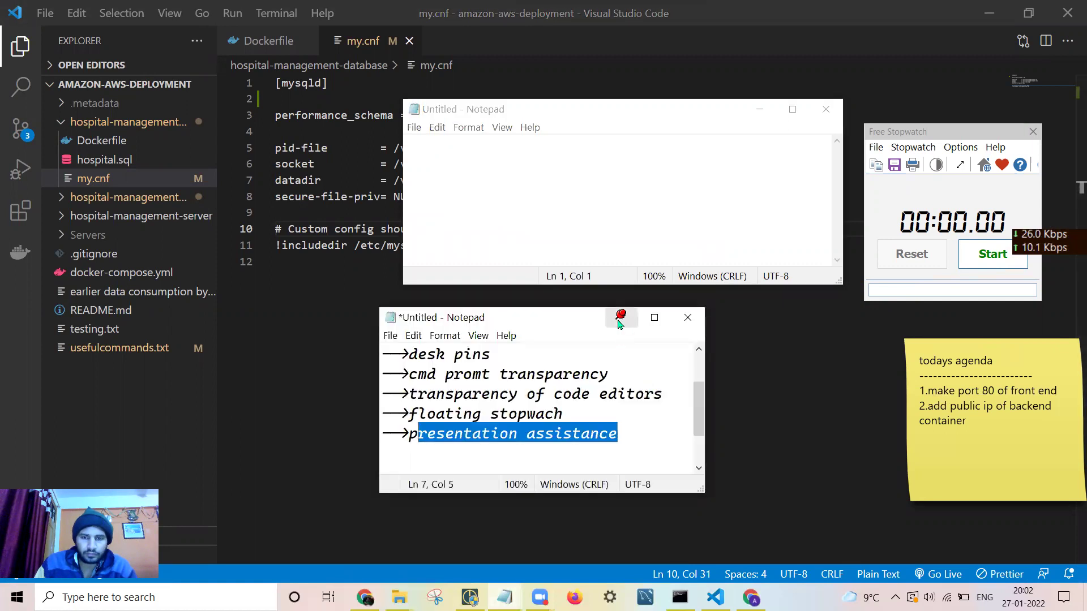
click(620, 322)
click(532, 371)
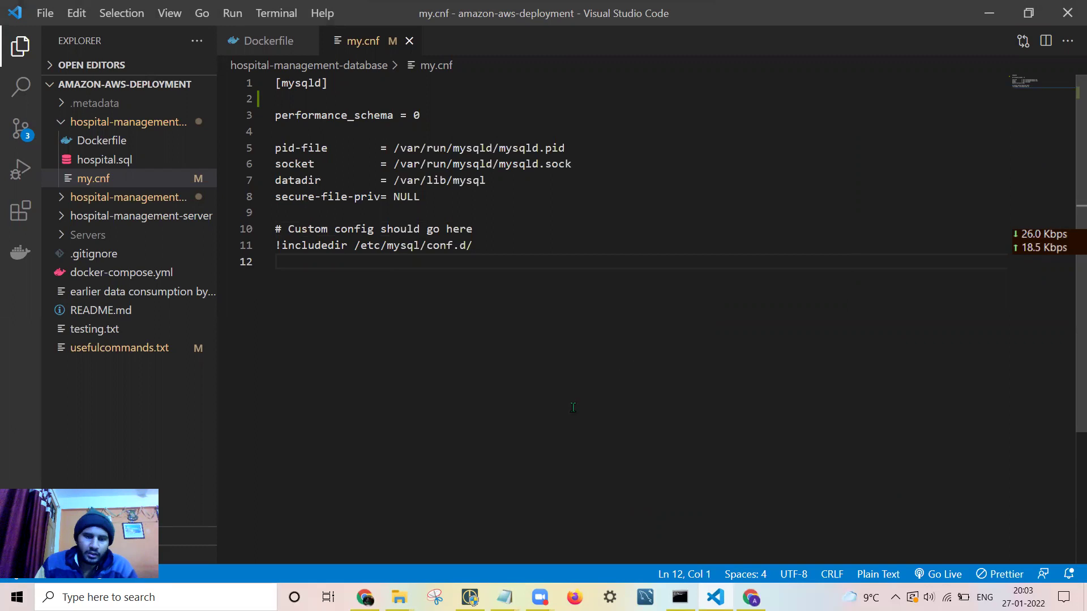
Pin the Notepad tips list on top with DeskPins and move it to the upper right
mouse_move(504, 595)
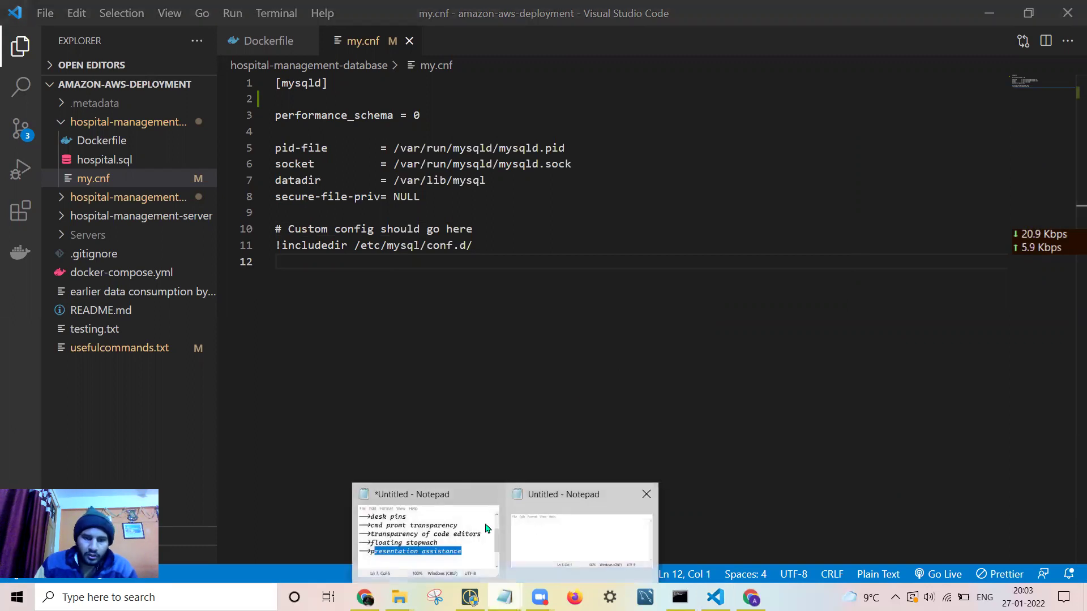
click(442, 523)
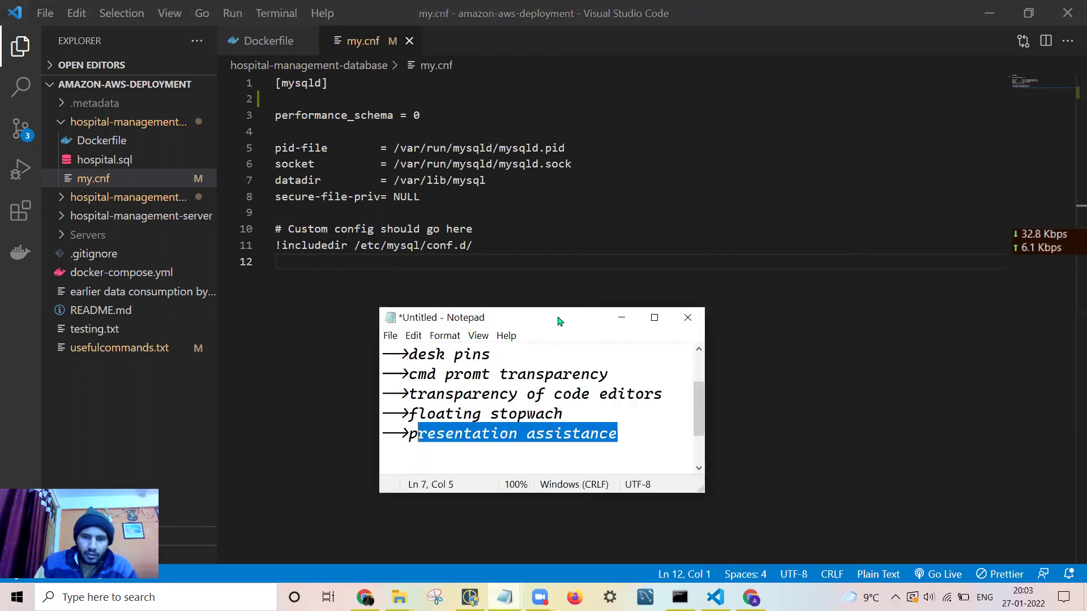
drag(559, 321, 694, 214)
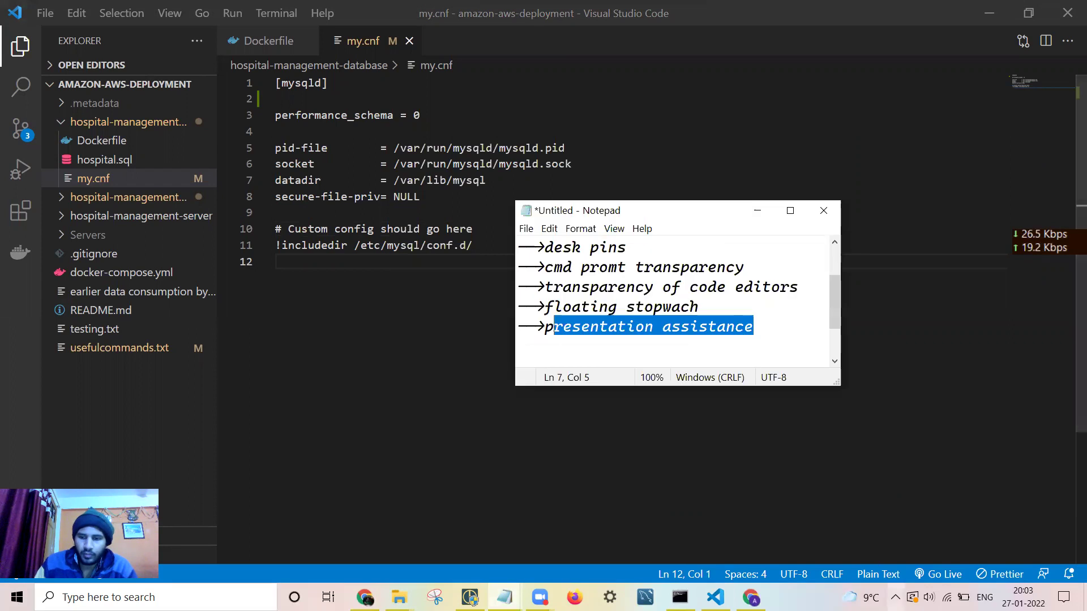
click(895, 598)
key(Escape)
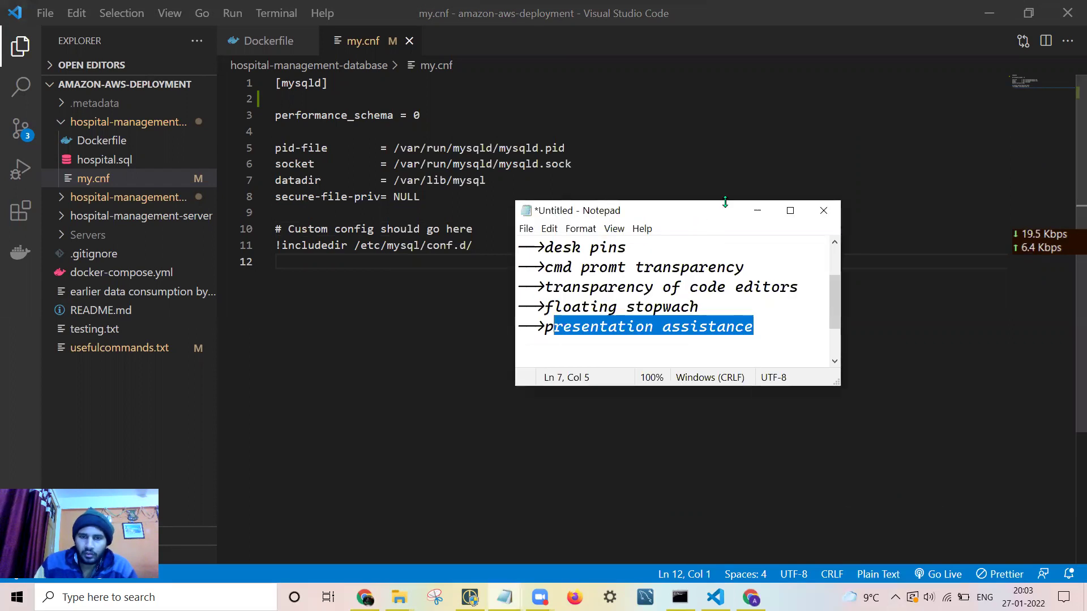
click(895, 597)
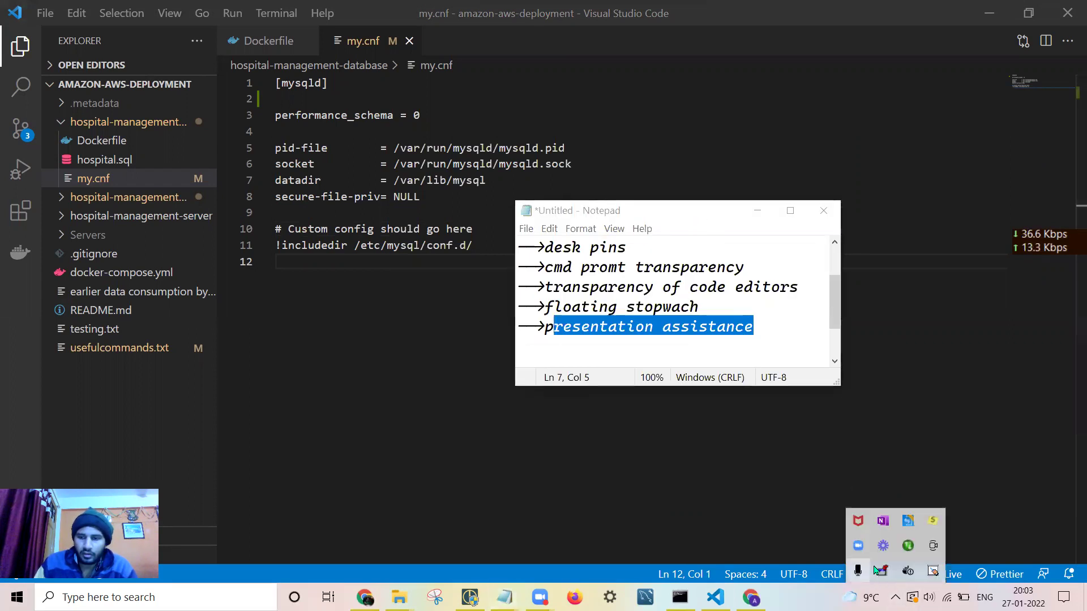
click(886, 572)
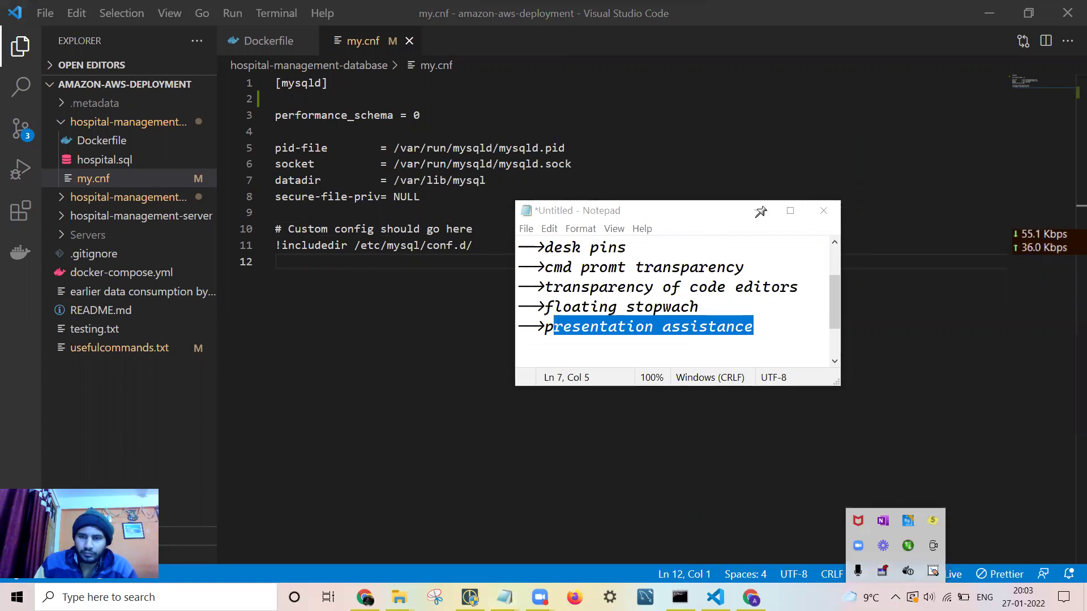
click(757, 210)
drag(706, 224, 865, 148)
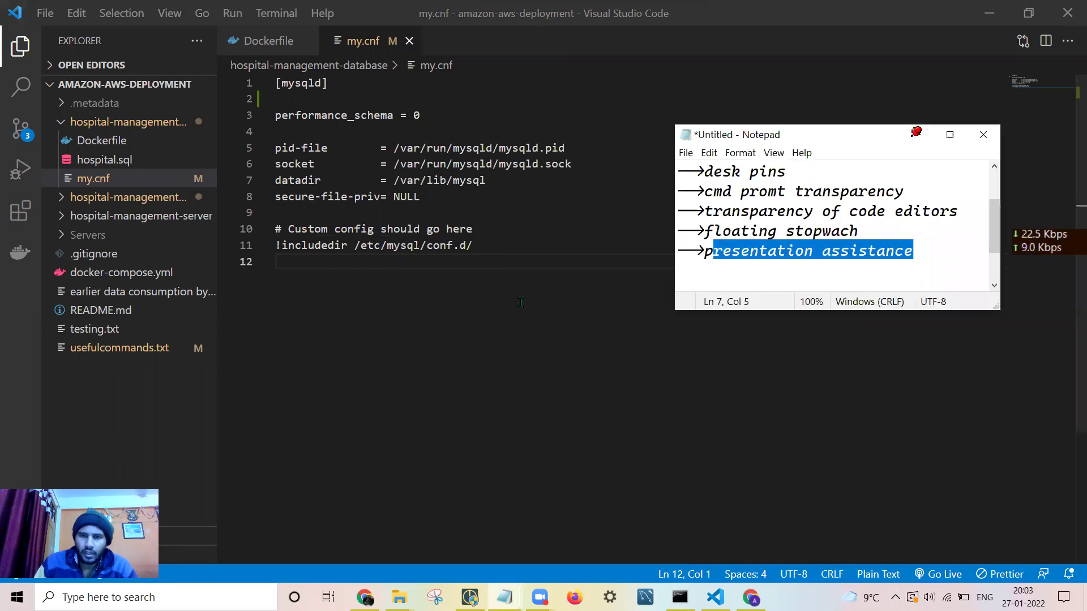
Delete the stray test letters on line 12 of my.cnf and clear the tips list selection
click(519, 304)
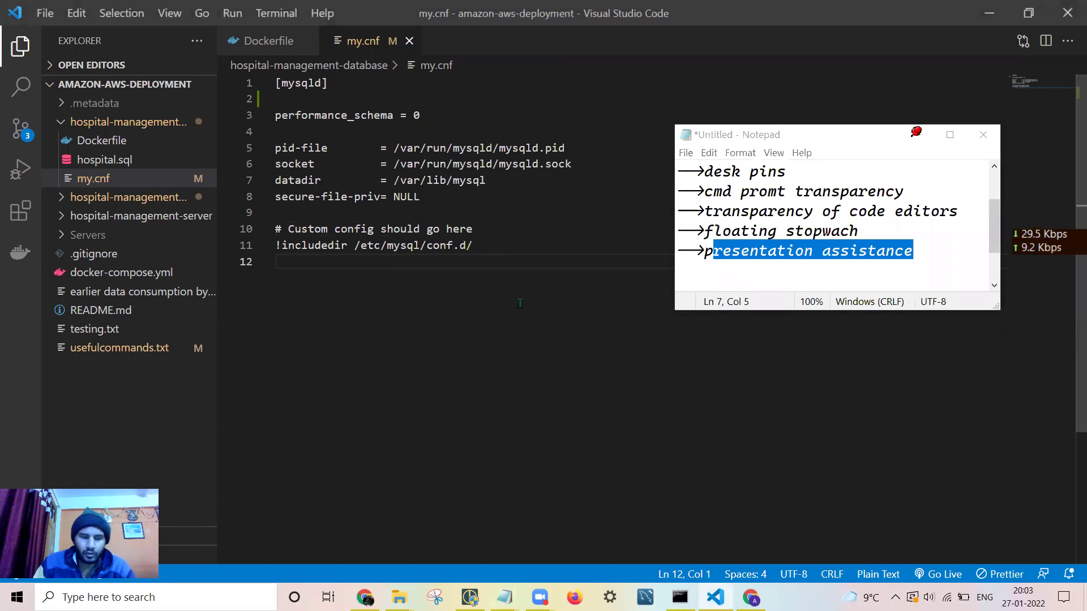
text(dd)
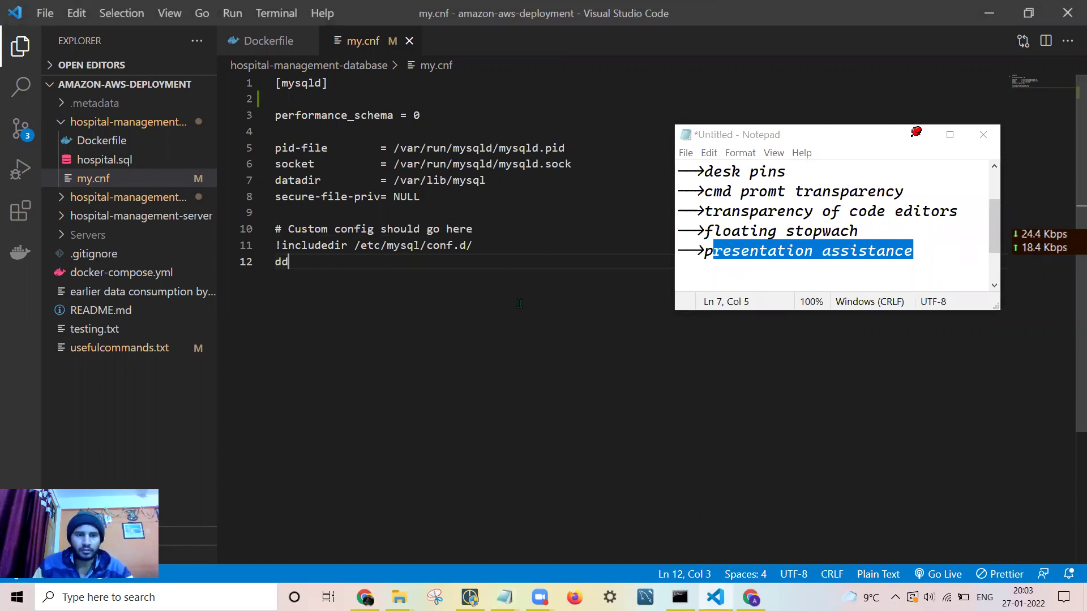
key(BackSpace)
key(BackSpace)
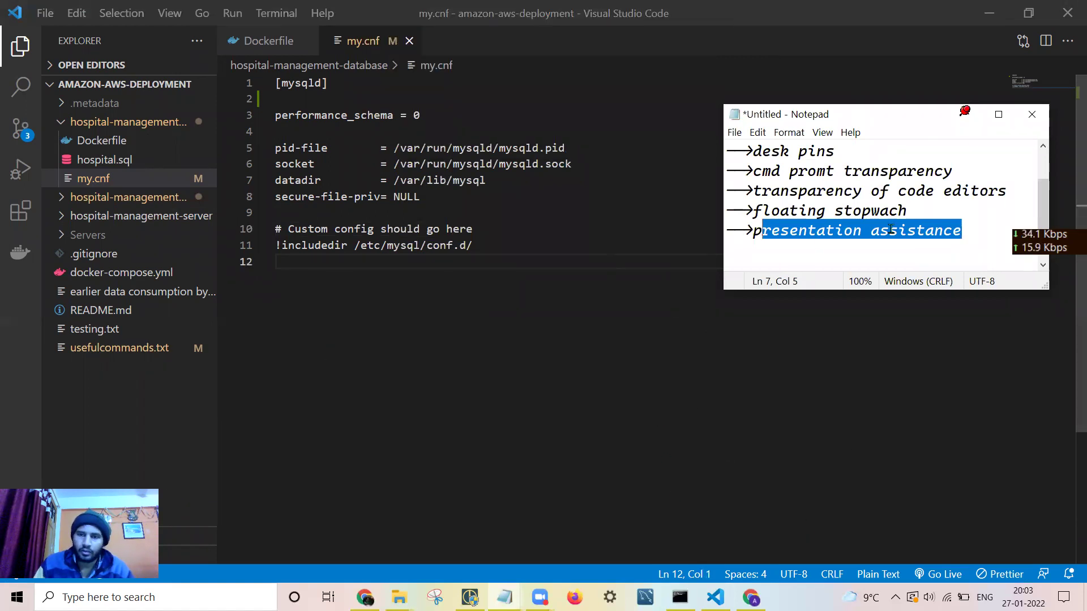
click(941, 206)
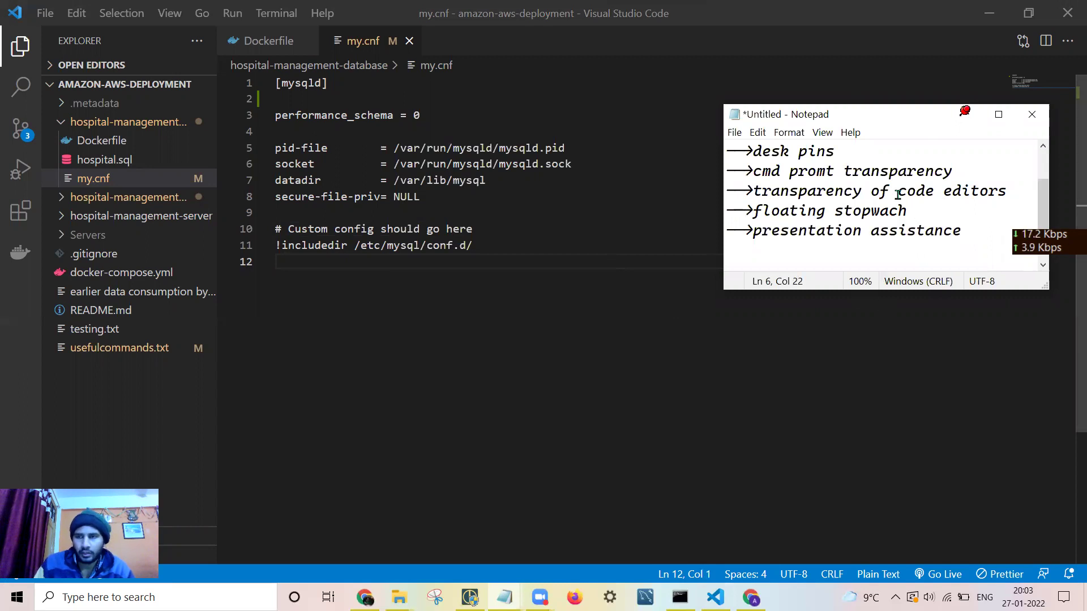
scroll(893, 205, up, 1)
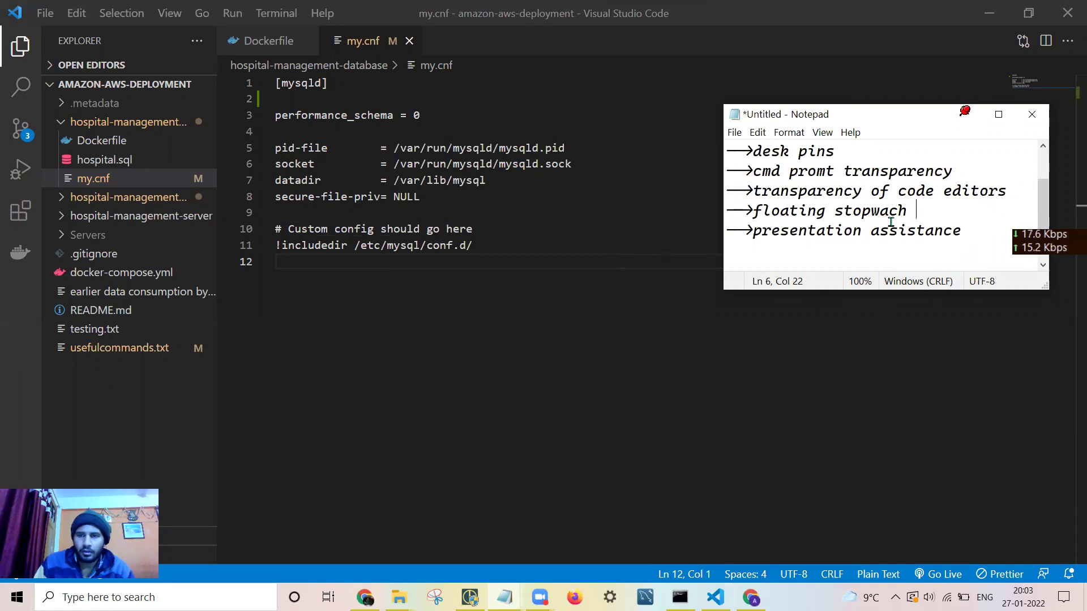
Select the floating stopwach tip, move the tips list to screen centre, and minimize VS Code
drag(918, 217, 753, 212)
drag(911, 117, 539, 202)
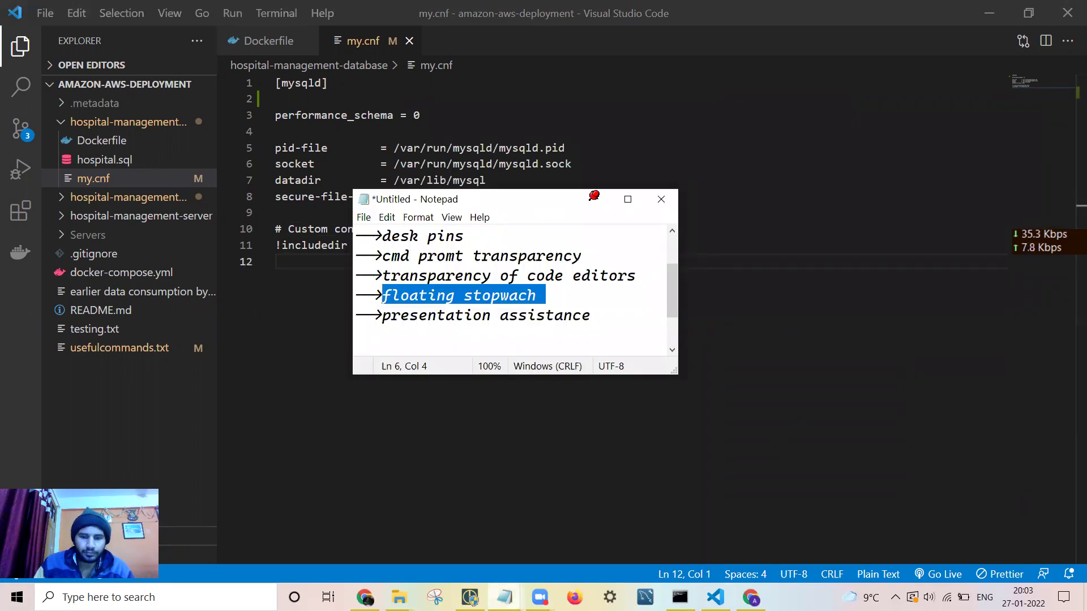
click(993, 20)
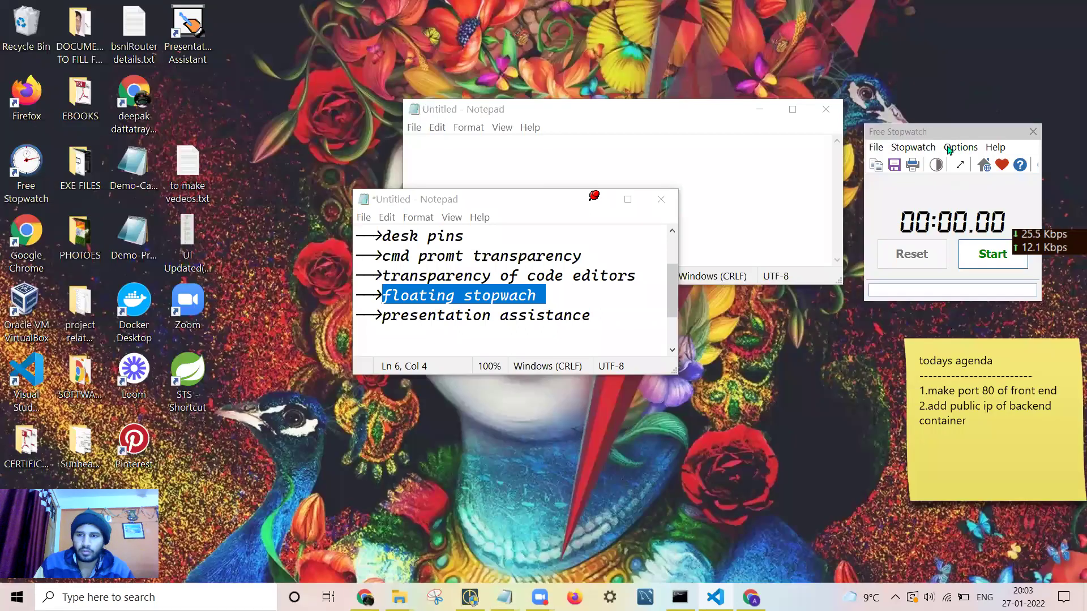
Keep Free Stopwatch Always on Top, move it left, and restore VS Code
click(949, 149)
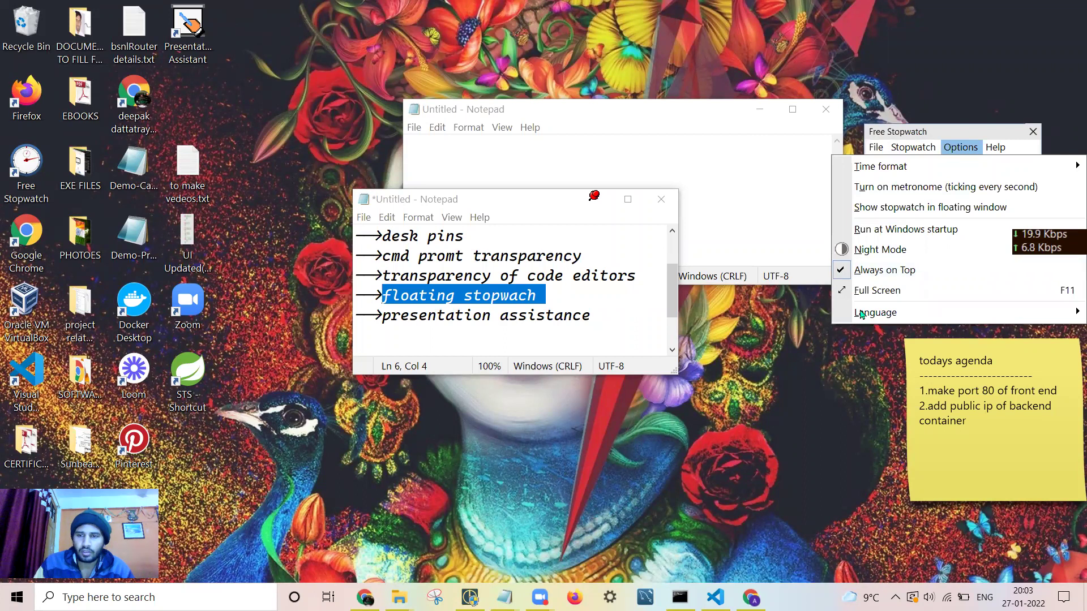
click(913, 205)
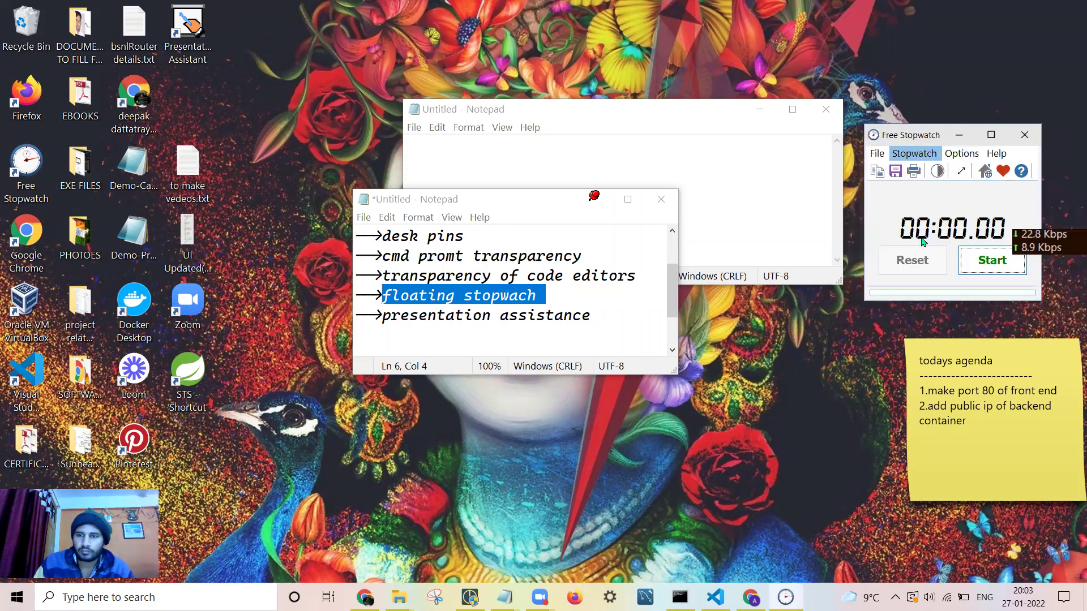
key(alt+o)
key(Return)
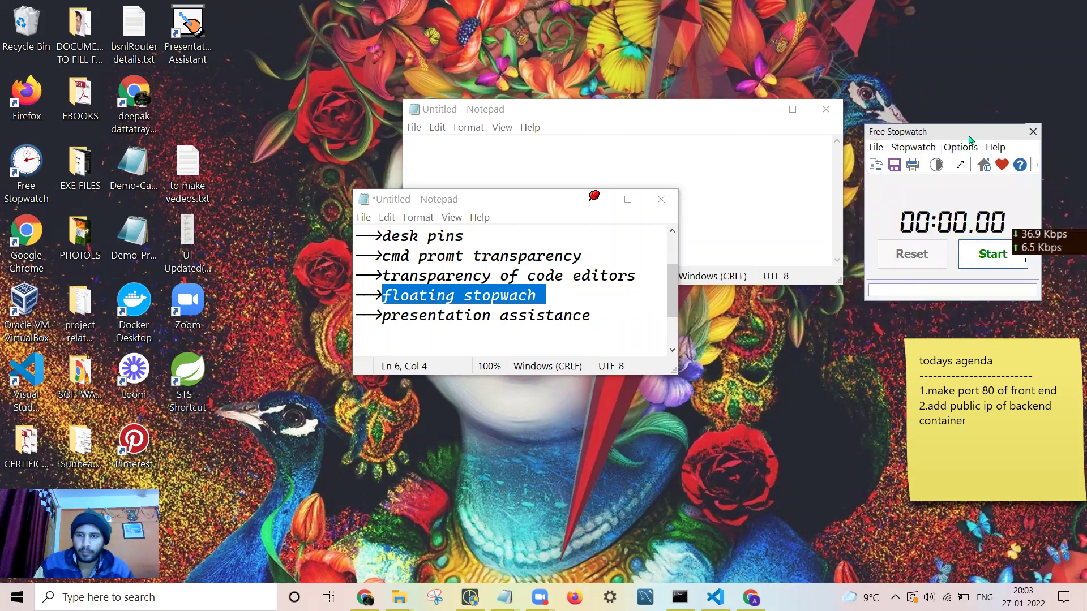
drag(970, 139, 797, 155)
click(704, 116)
click(715, 598)
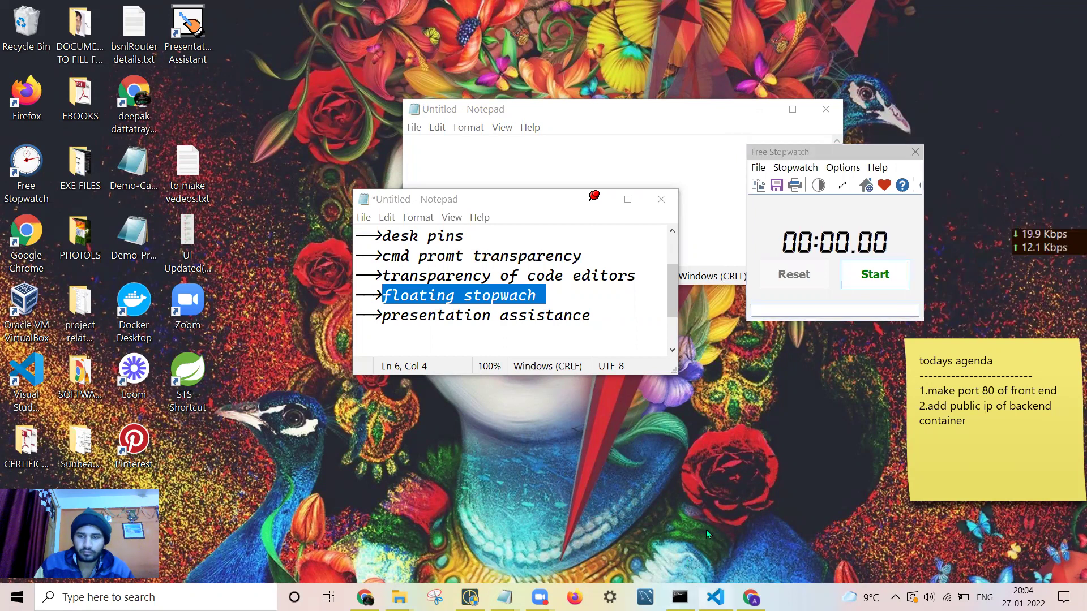
Shift the stopwatch about 150 px right and nudge the tips list down
drag(831, 161, 917, 164)
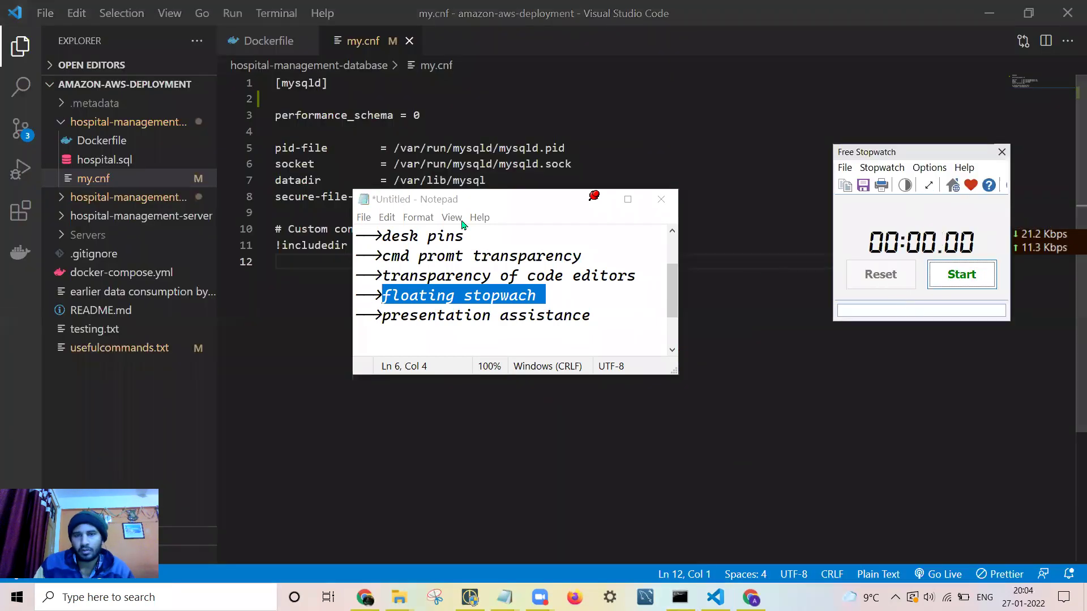
click(507, 205)
drag(589, 354, 590, 351)
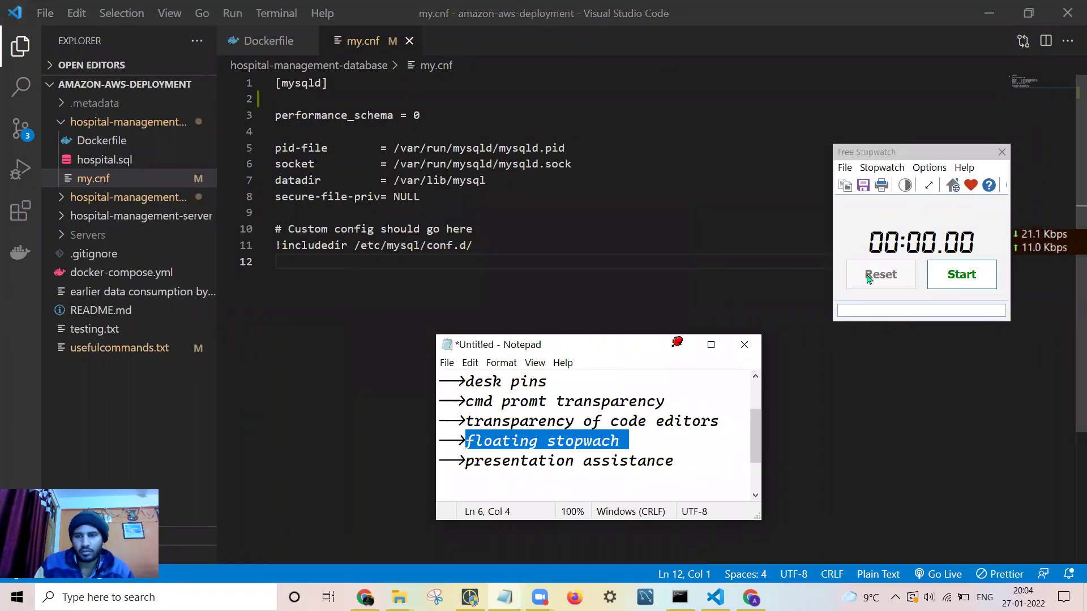
Run a test timing with one lap, stop at 00:01.39, and reset to 00:00.00
click(961, 274)
key(space)
click(960, 270)
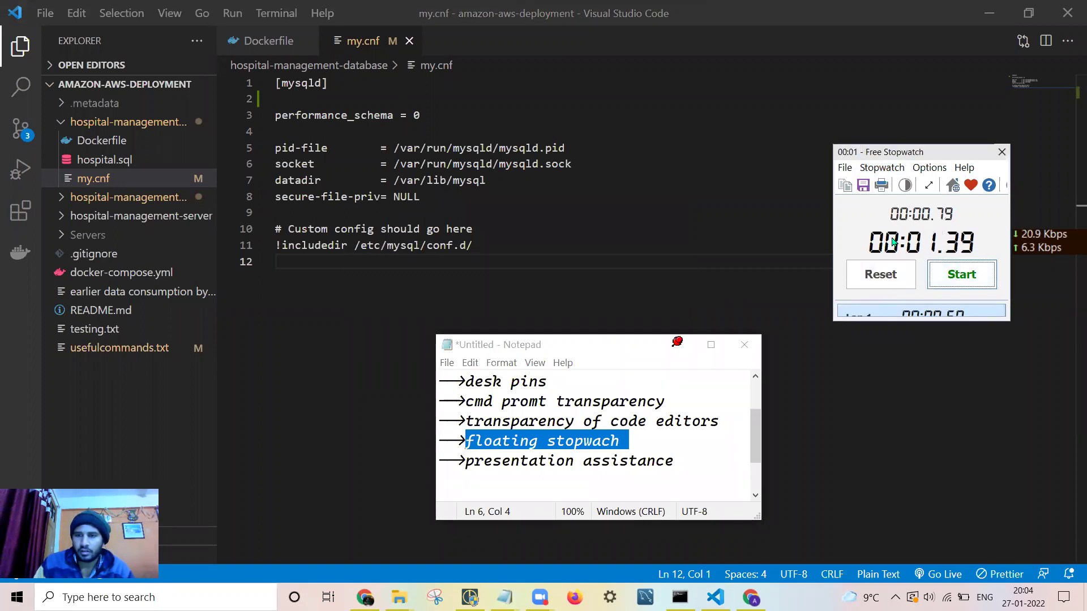
click(900, 278)
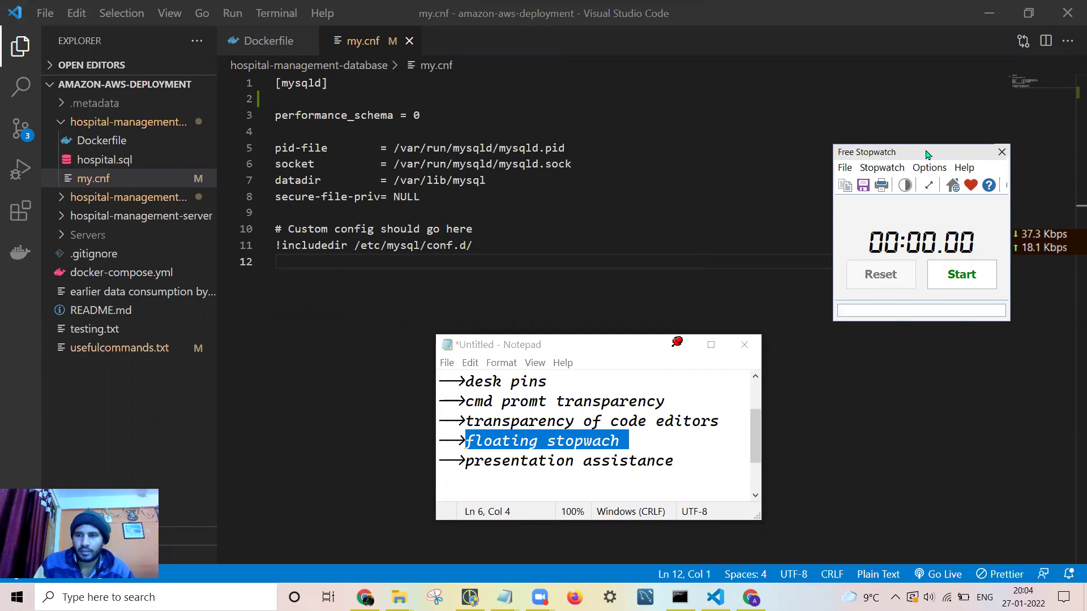
Move the stopwatch up-right and the tips list to the lower right
drag(927, 154, 940, 118)
drag(654, 351, 682, 351)
drag(895, 338, 925, 337)
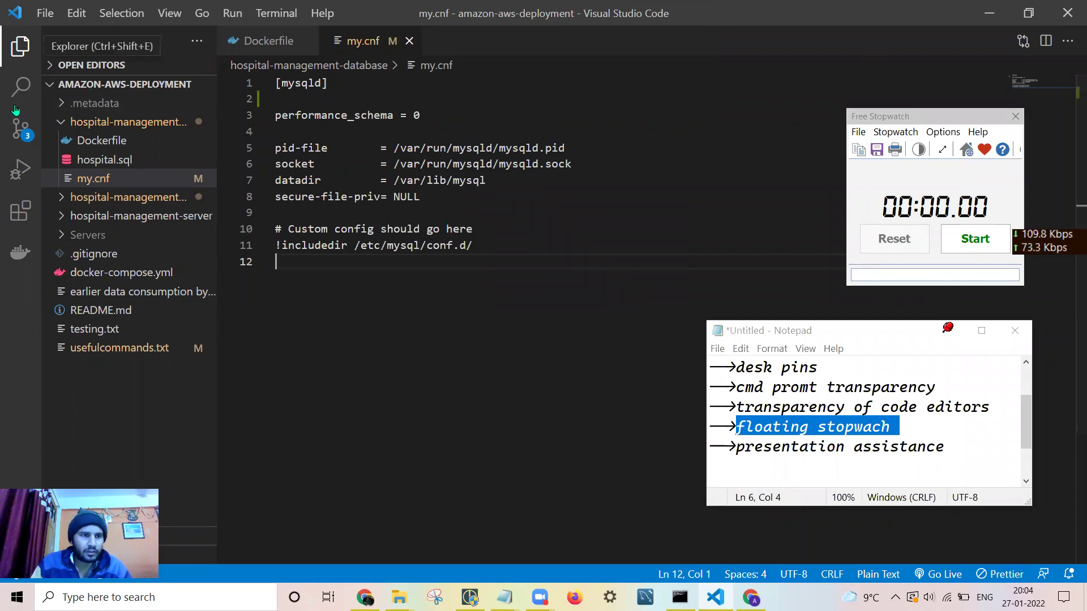
click(20, 218)
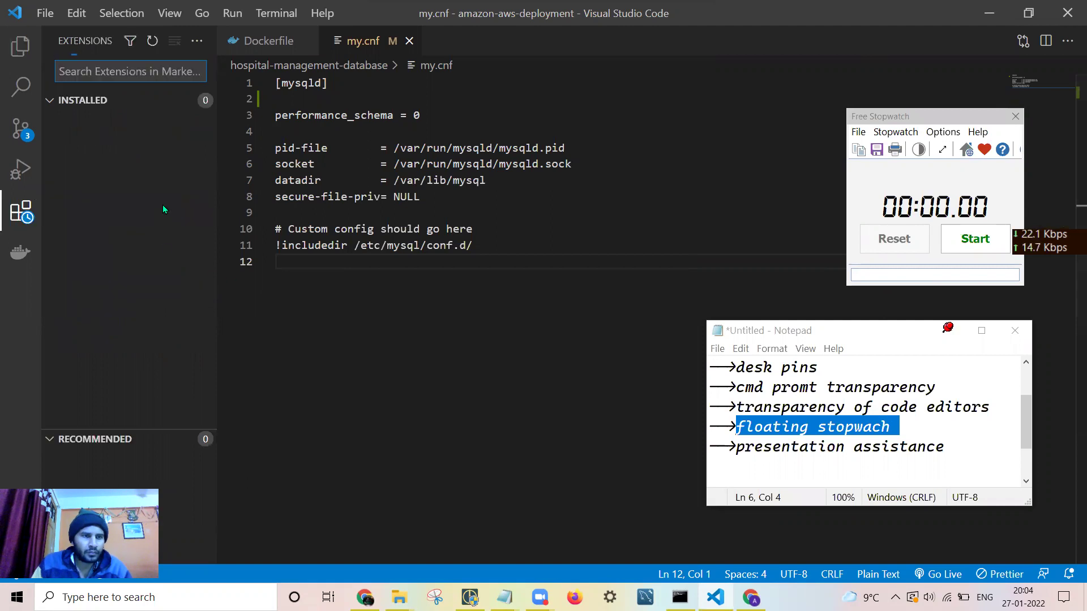
scroll(123, 357, down, 2)
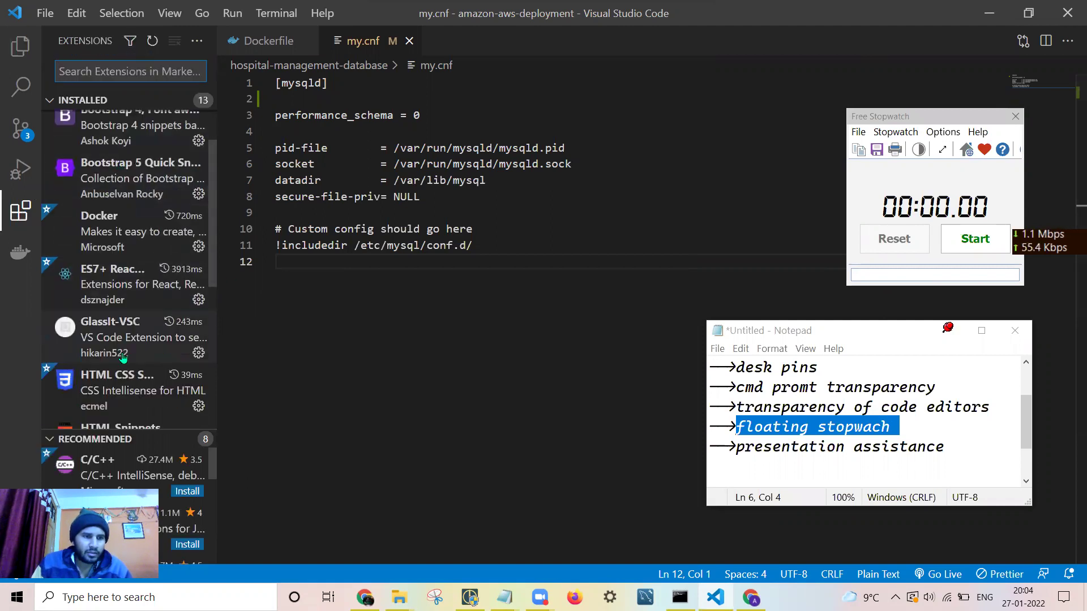
scroll(122, 357, down, 2)
mouse_move(141, 265)
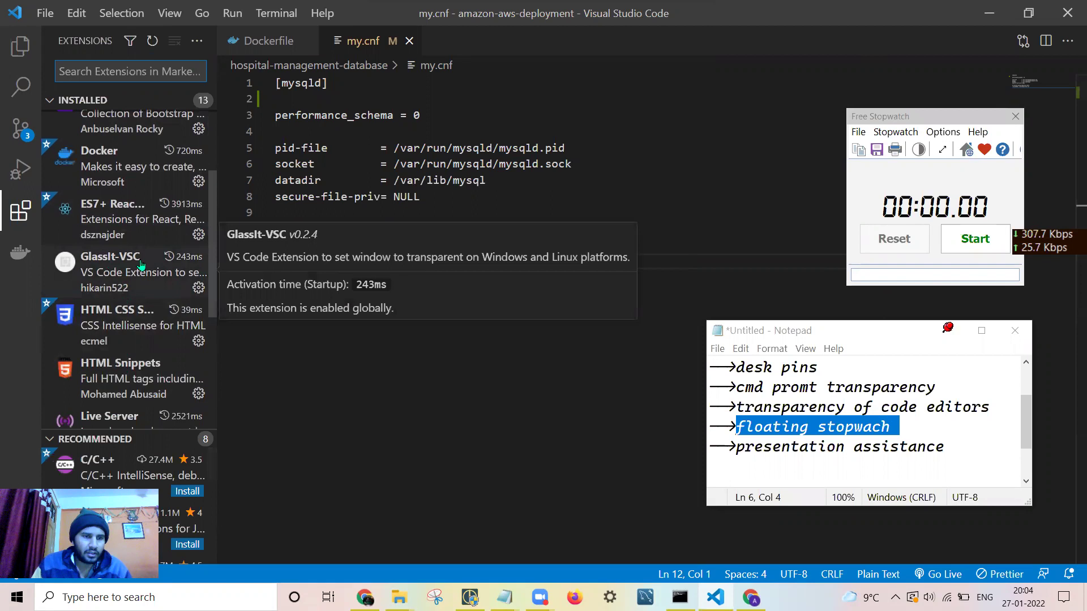
click(20, 47)
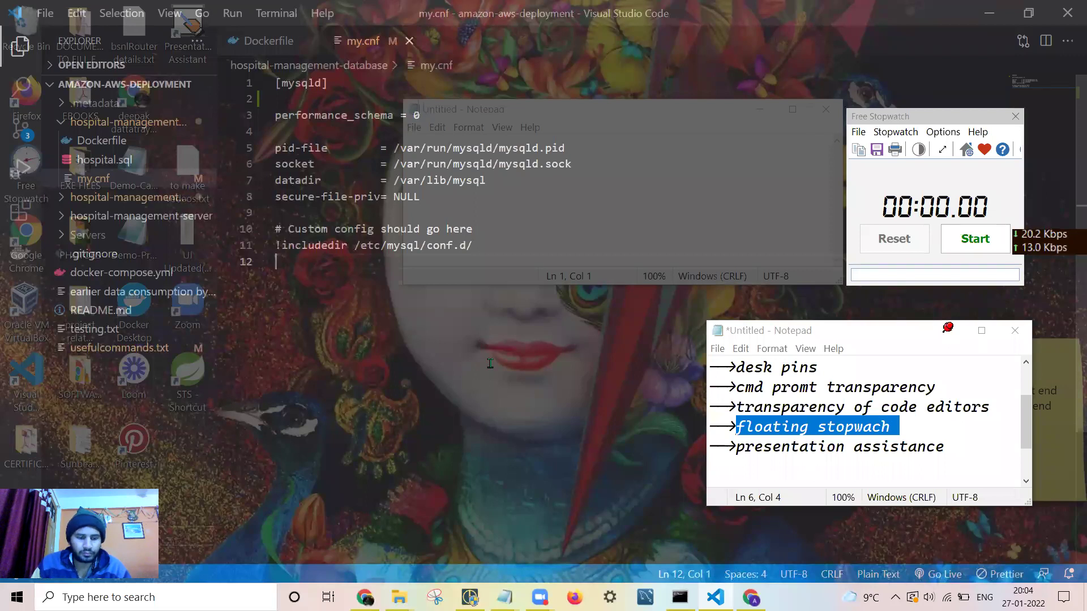
key(ctrl+alt+c)
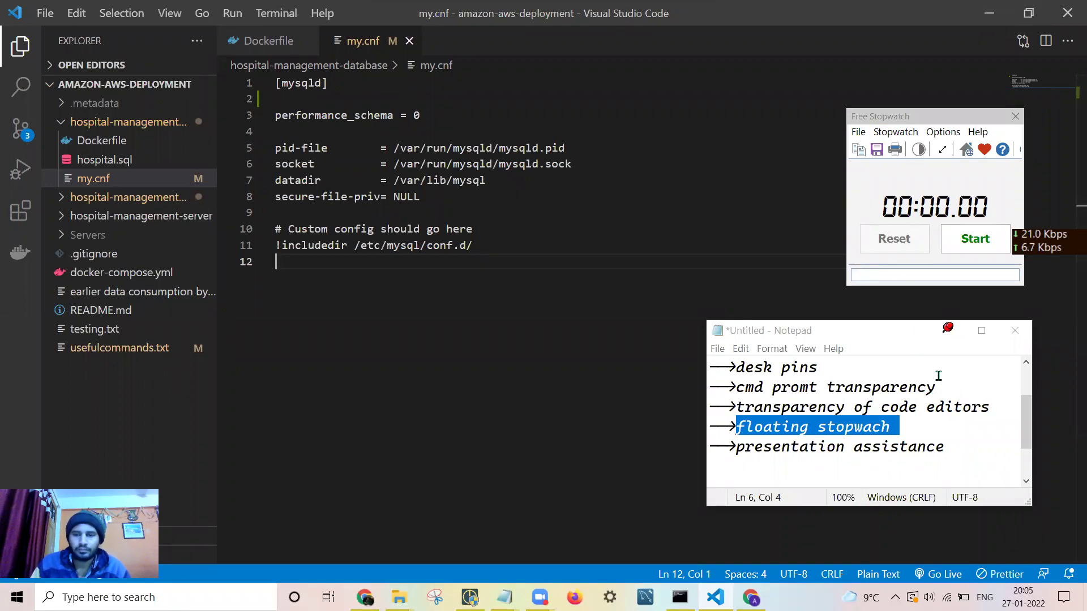
Select the desk pins and presentation assistance tips, and turn on the Tools > Clock overlay
drag(818, 368, 736, 368)
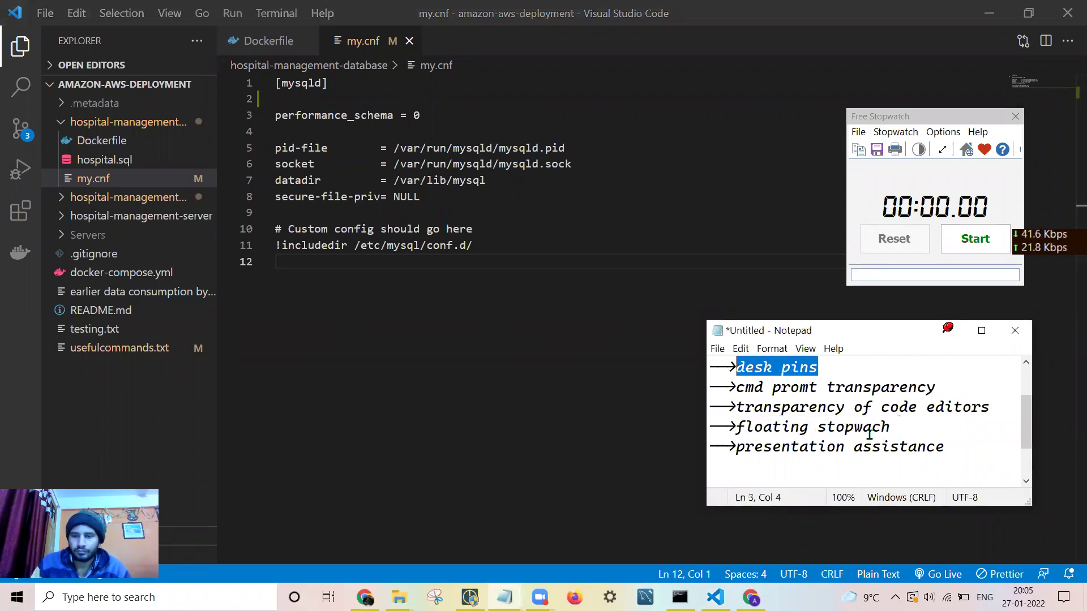
drag(946, 449, 738, 447)
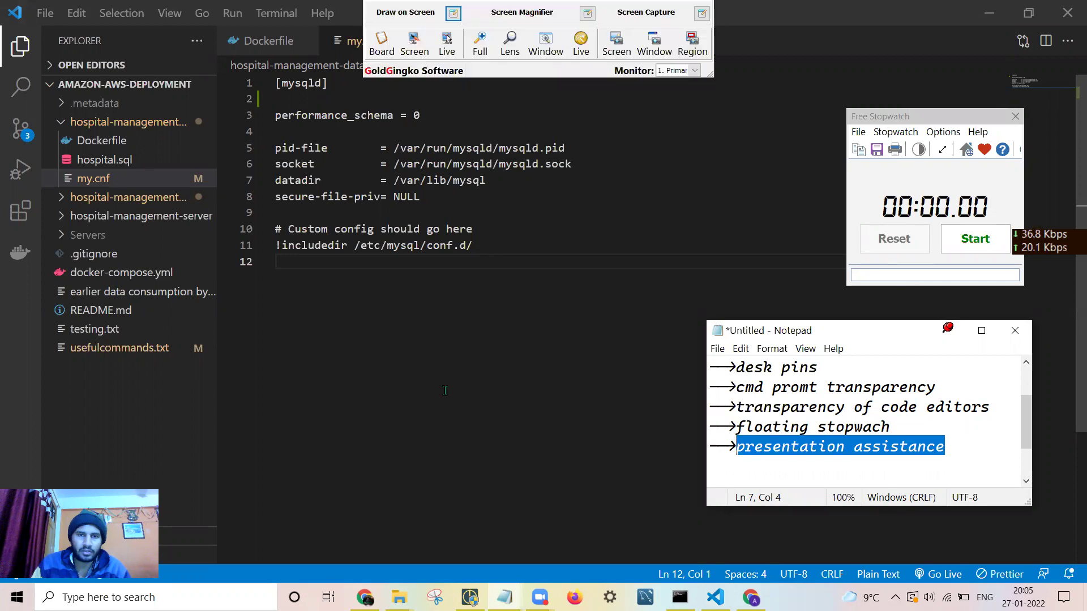
click(444, 31)
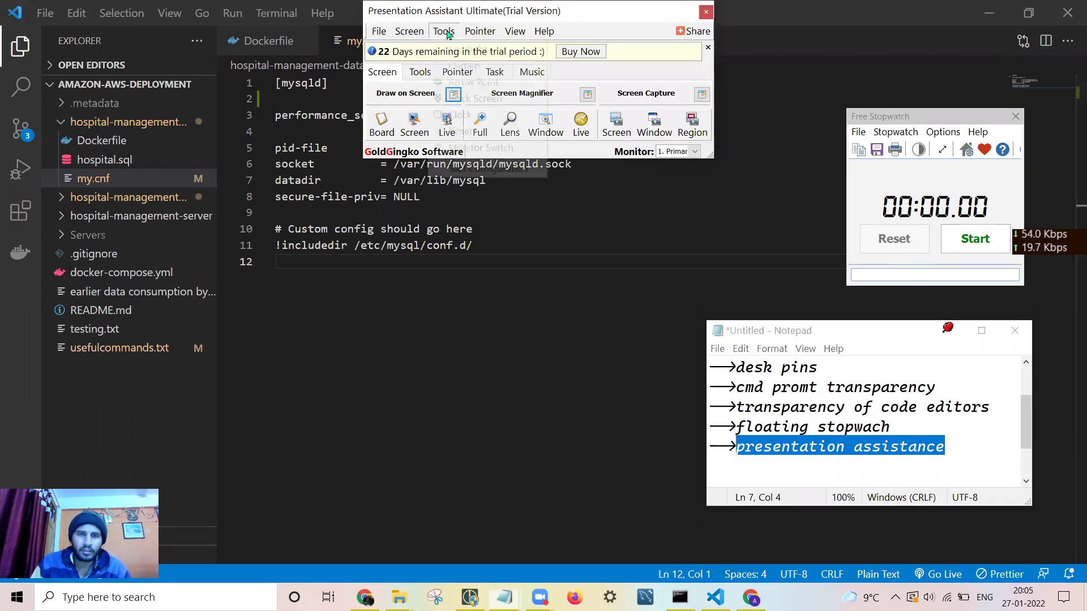
click(471, 116)
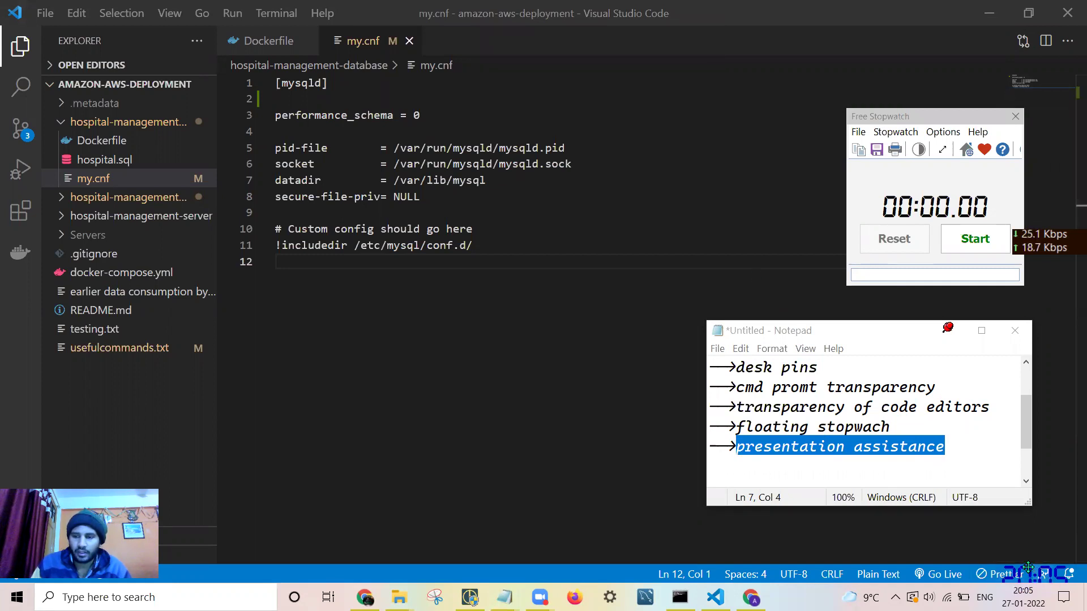
Drag the clock overlay into the editor, then switch Clock off in the Tools menu
drag(1019, 566, 793, 85)
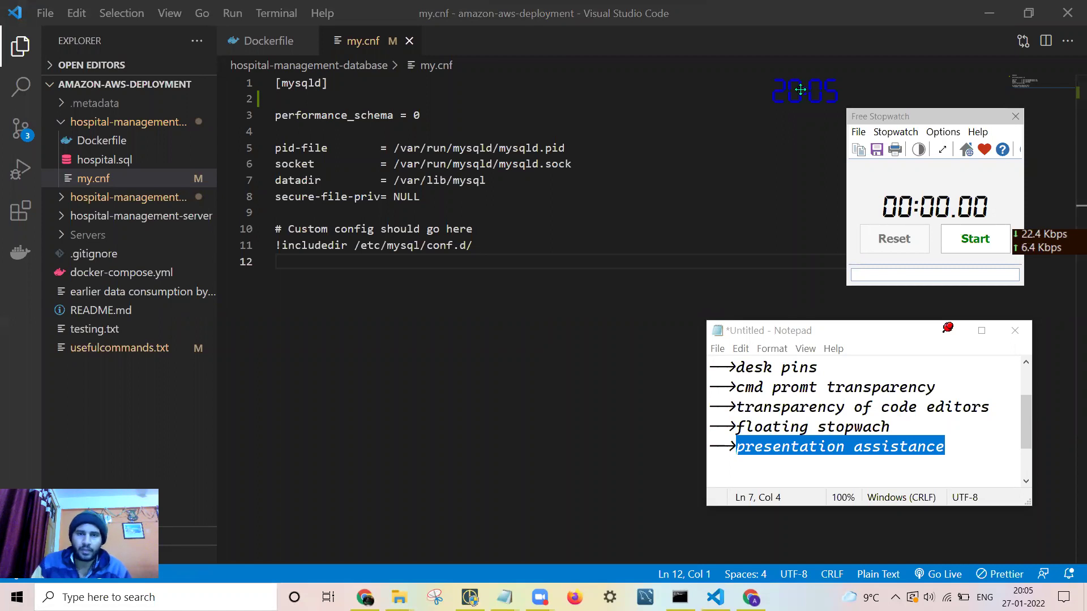
mouse_move(514, 7)
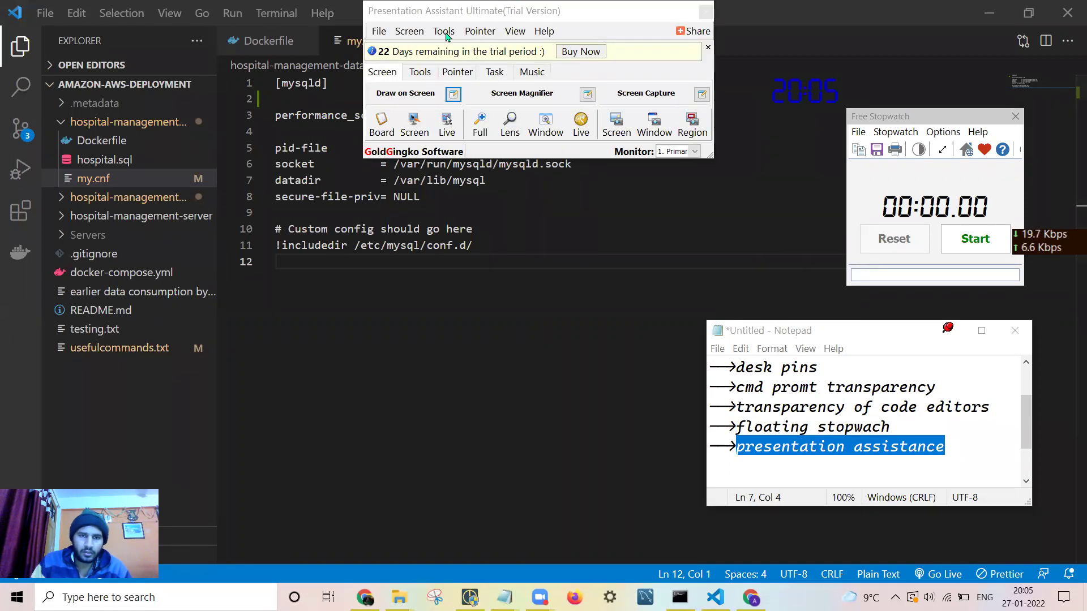
click(445, 32)
click(461, 113)
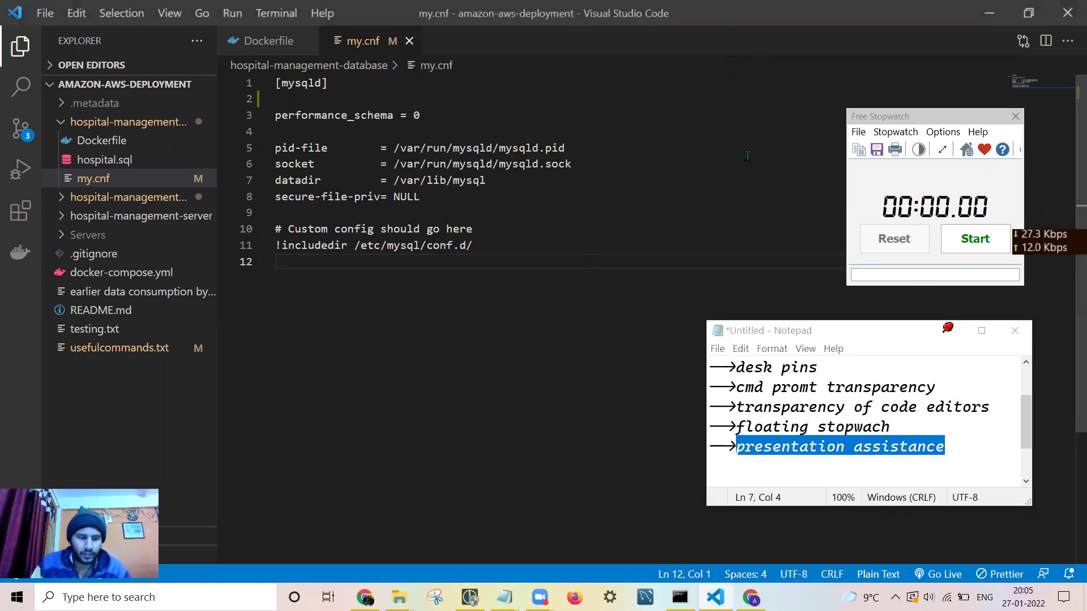
Draw an ellipse, a circle, a rectangle and an underline on line 3 over the code
key(ctrl+2)
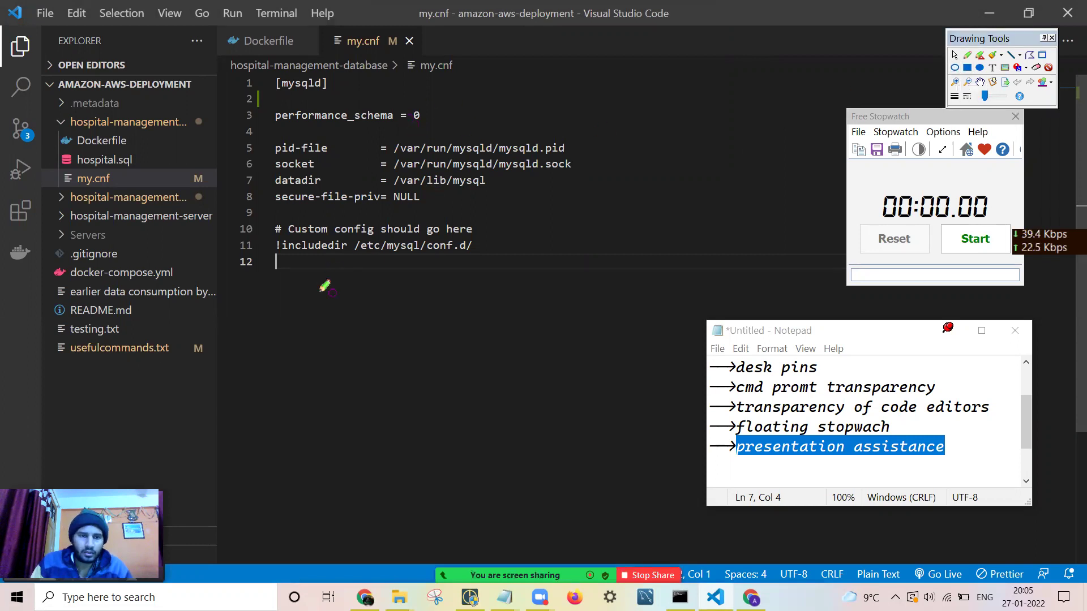
mouse_move(307, 314)
mouse_down()
mouse_move(354, 396)
mouse_move(483, 452)
mouse_up()
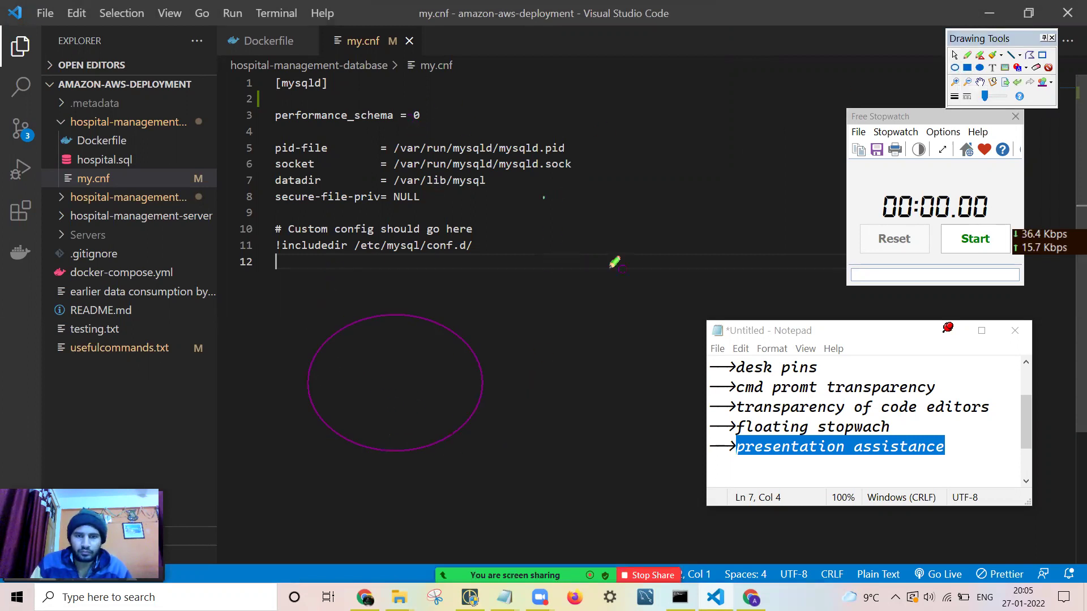
drag(543, 196, 646, 297)
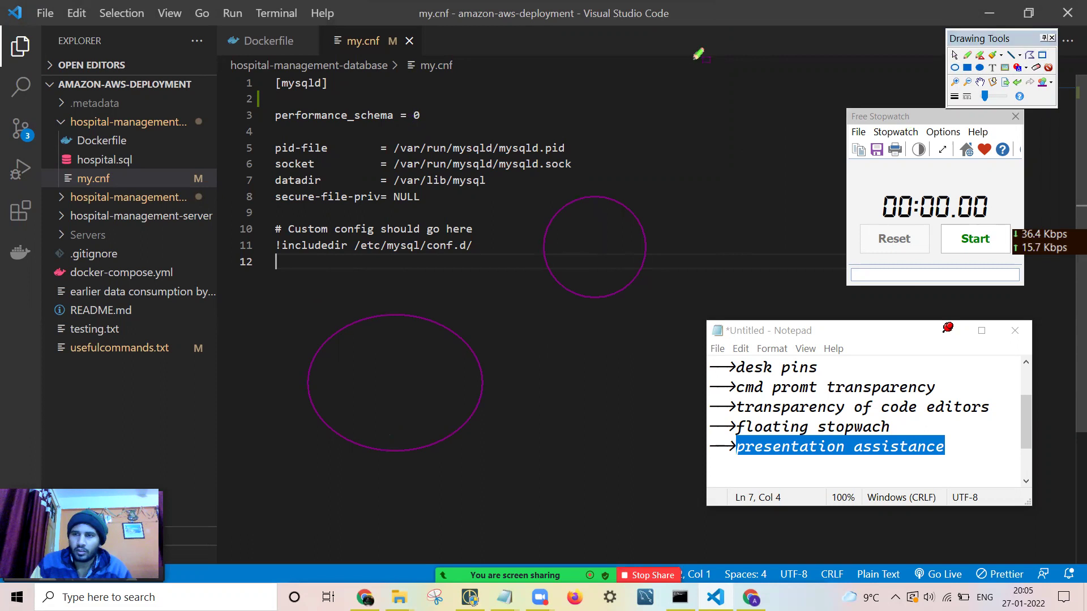
drag(597, 77, 763, 190)
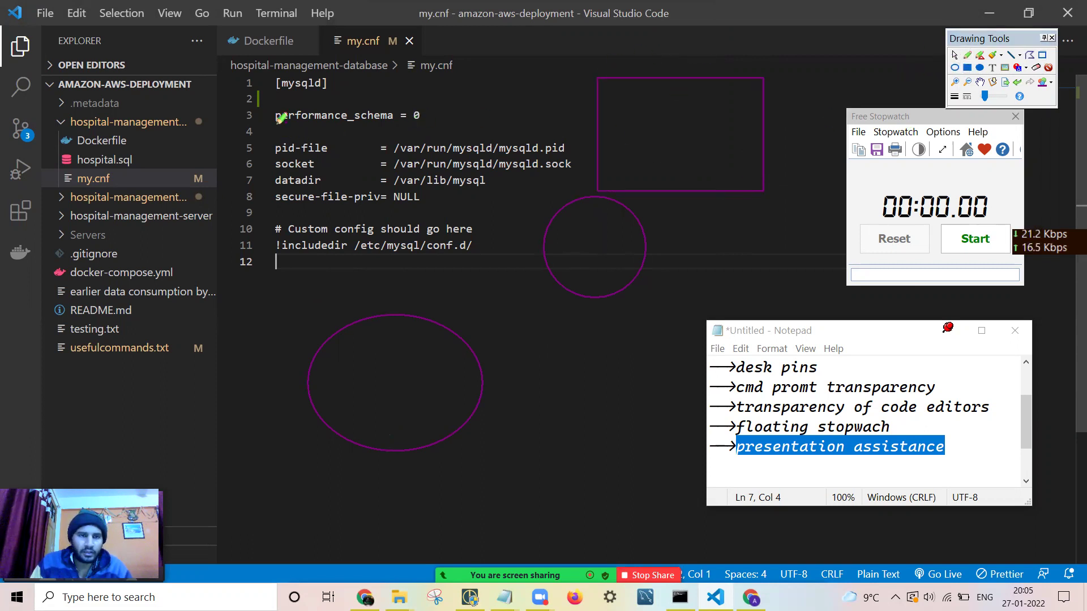
drag(278, 122, 500, 132)
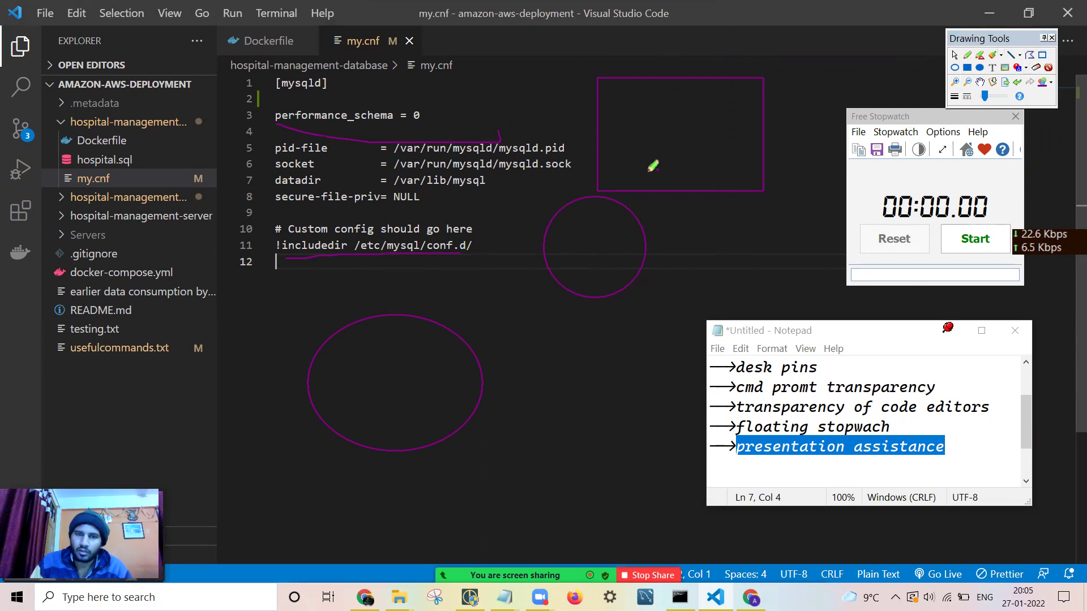
Erase those marks, then circle lines 10–12 and draw an ellipse right of lines 7–11
click(1036, 67)
mouse_move(658, 73)
mouse_down()
mouse_move(486, 307)
mouse_move(340, 194)
mouse_move(365, 99)
mouse_up()
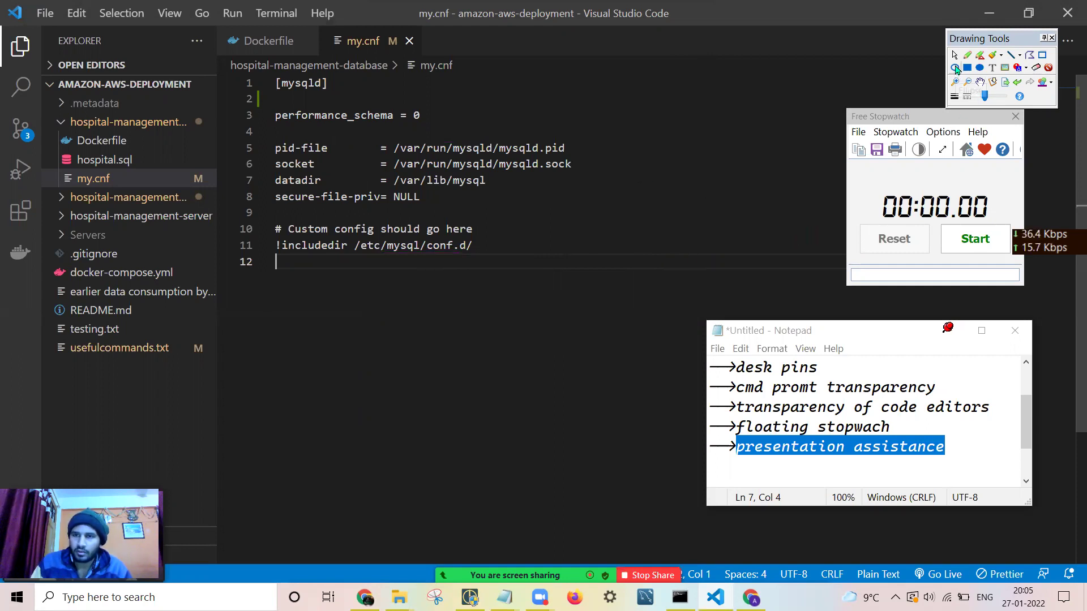
mouse_move(279, 226)
mouse_down()
mouse_move(322, 274)
mouse_move(469, 280)
mouse_move(351, 221)
mouse_up()
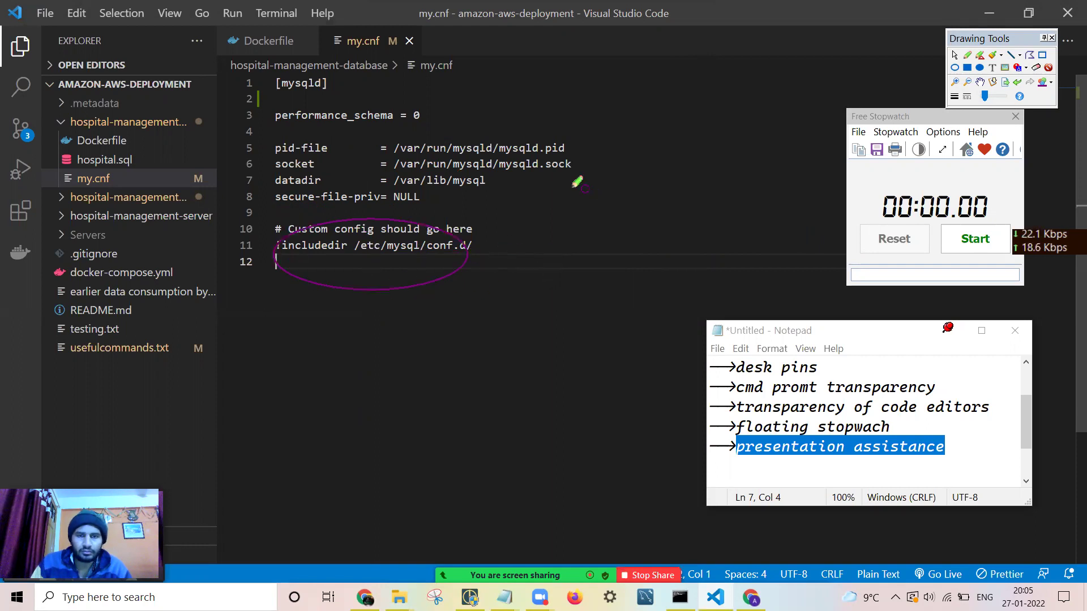
mouse_move(579, 187)
mouse_down()
mouse_move(636, 230)
mouse_move(774, 241)
mouse_up()
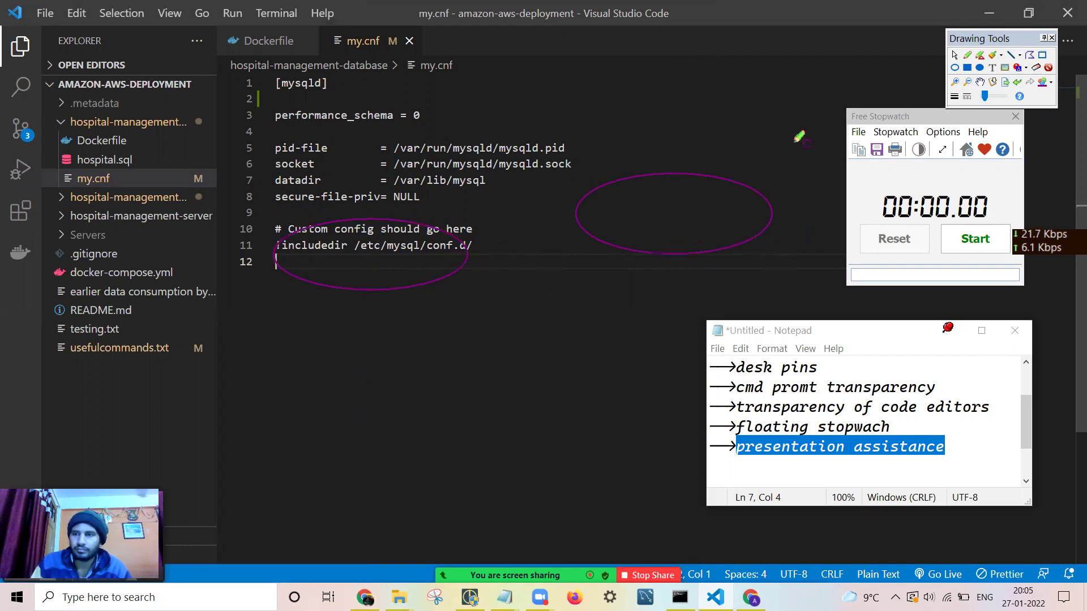
Place letter stamps A through J around the code, then switch the stamp style to numbers
click(1017, 67)
click(414, 342)
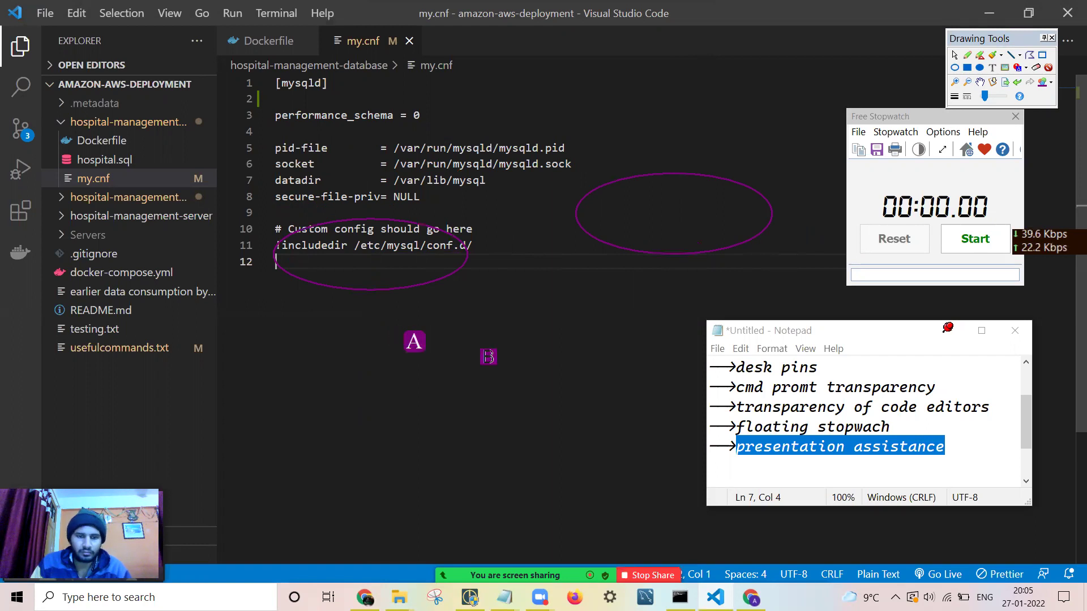
click(500, 366)
click(496, 360)
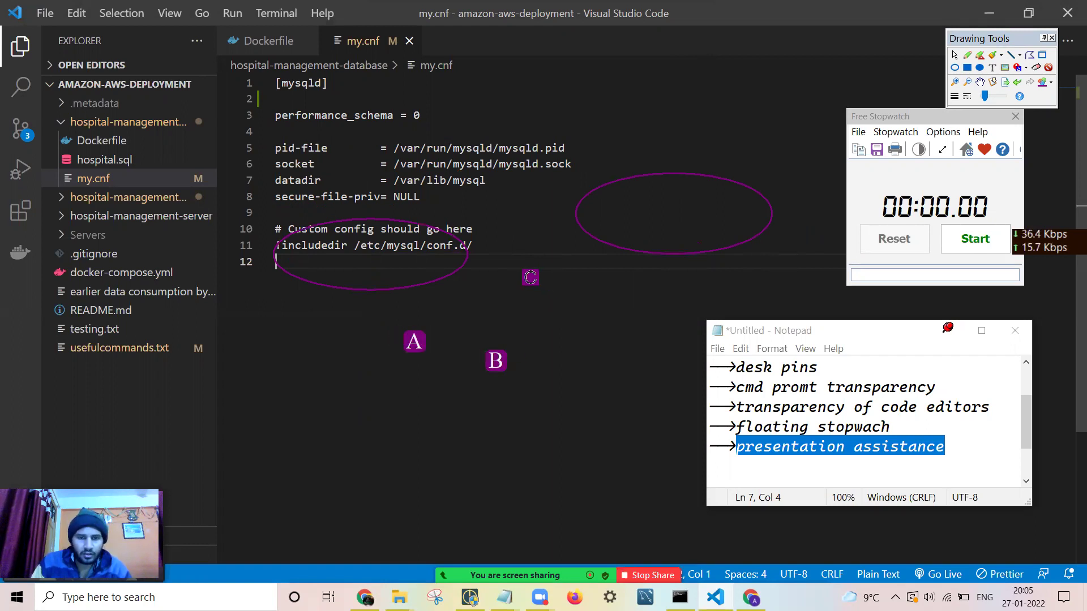
click(522, 279)
click(558, 341)
click(625, 287)
click(600, 401)
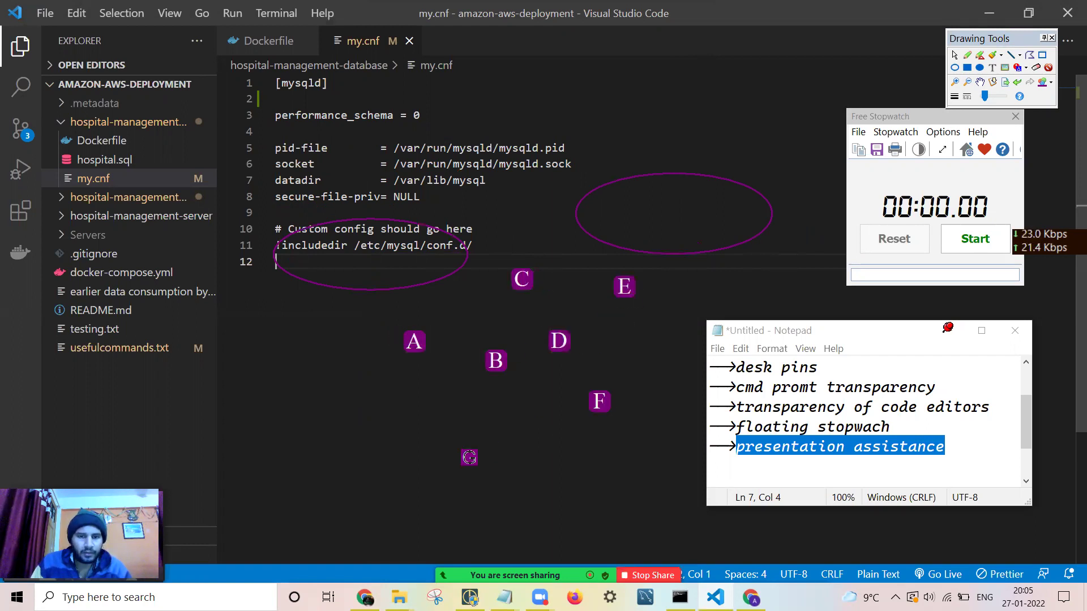
click(462, 459)
click(342, 437)
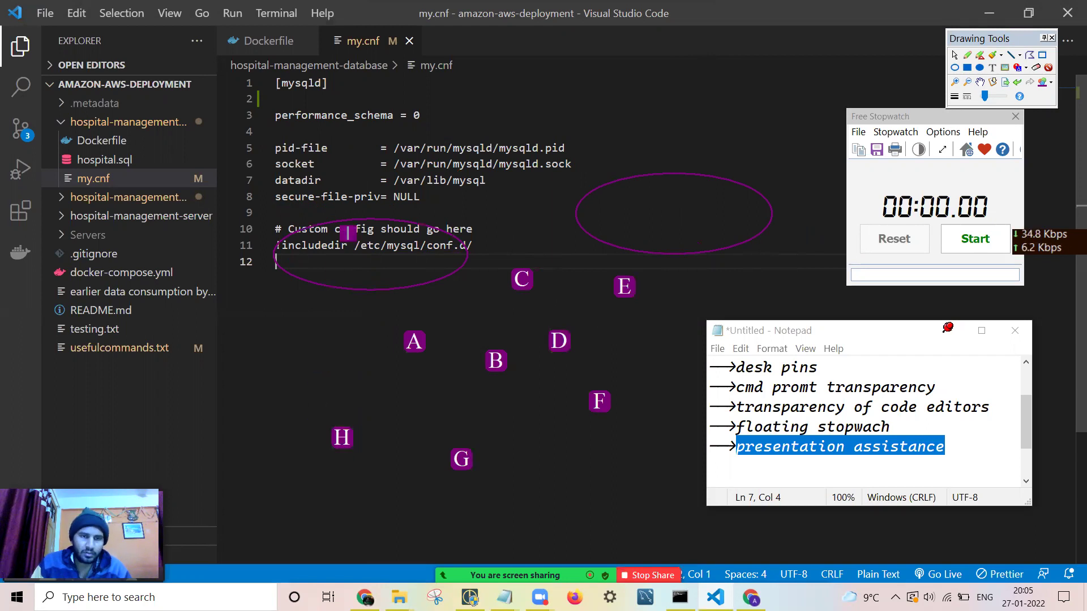
click(316, 134)
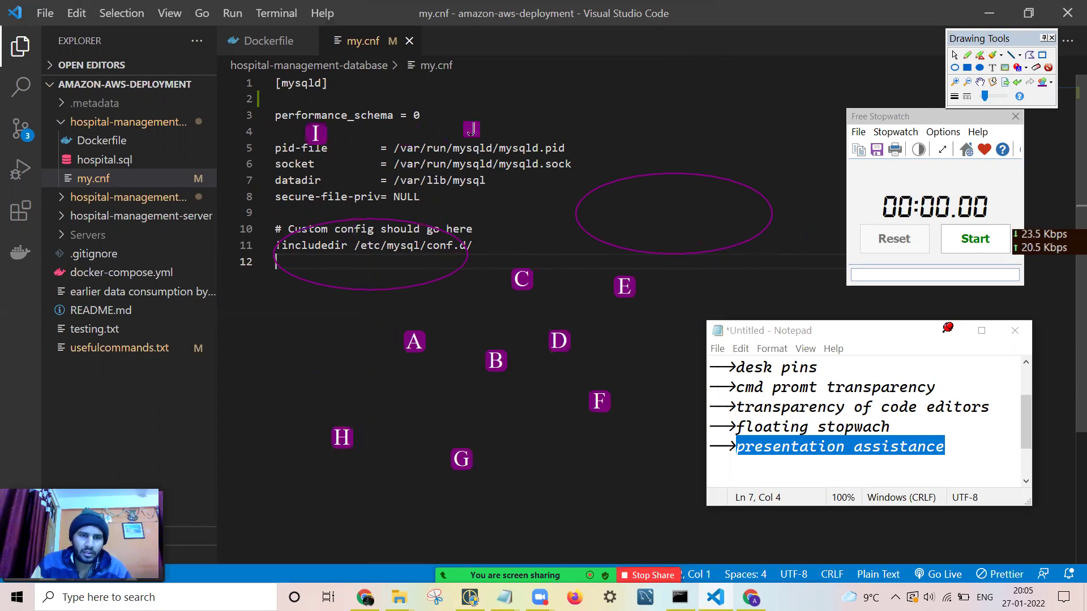
click(473, 123)
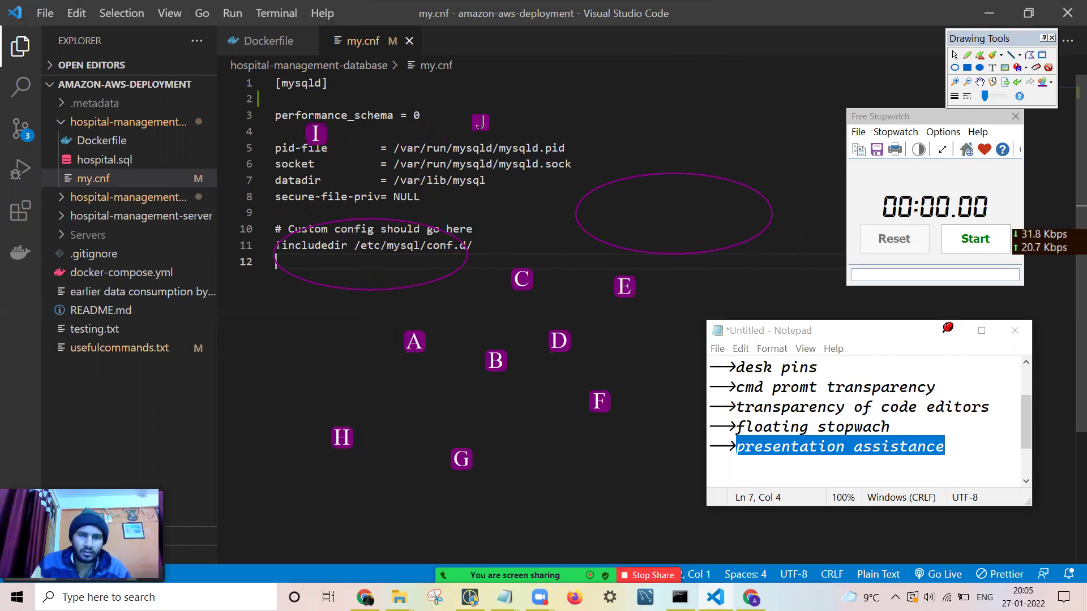
click(1024, 68)
click(1017, 82)
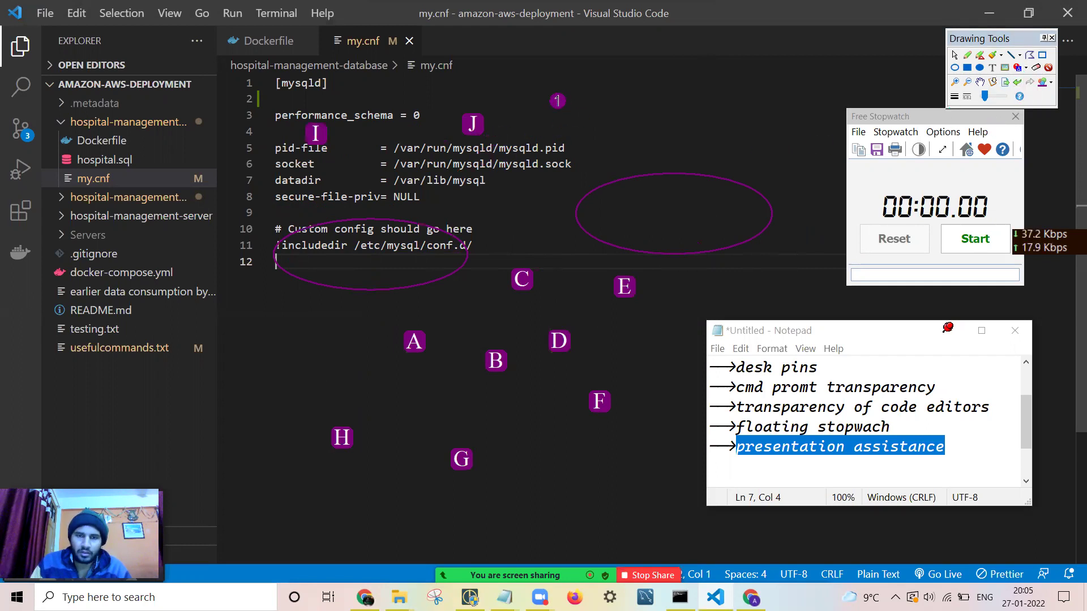
Erase the lettered stamps A–J and the ellipses with the Eraser
click(1035, 68)
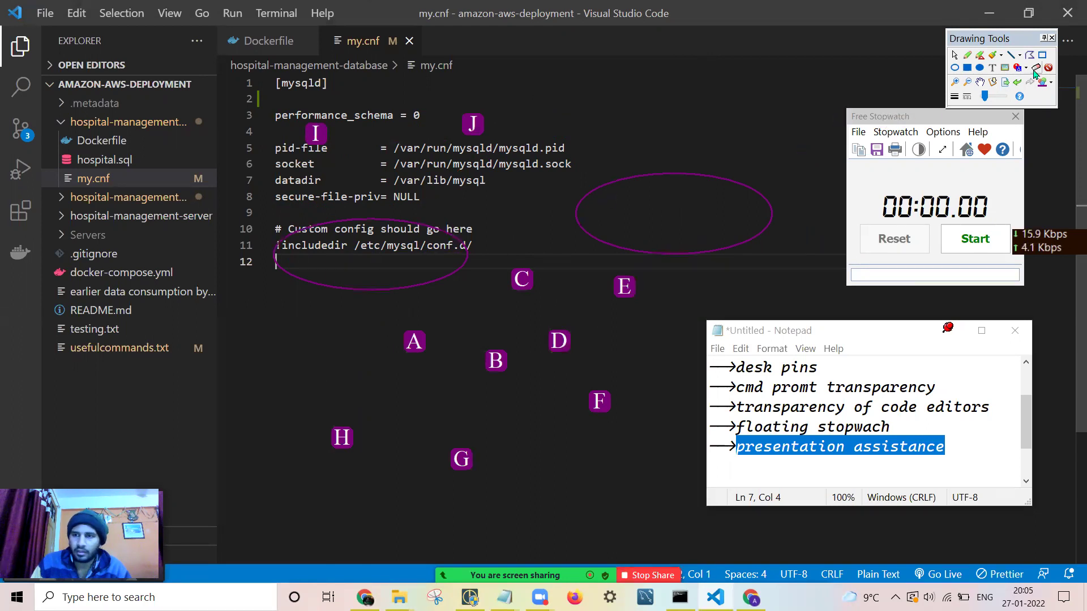
click(317, 130)
click(473, 123)
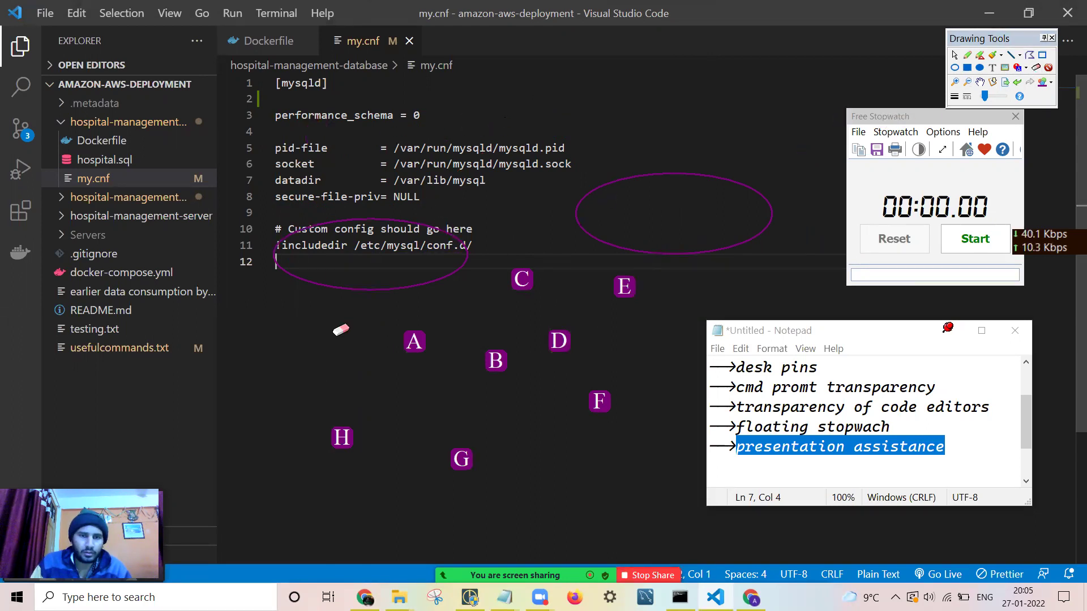
click(370, 289)
click(414, 342)
click(674, 253)
click(625, 287)
click(496, 360)
click(522, 279)
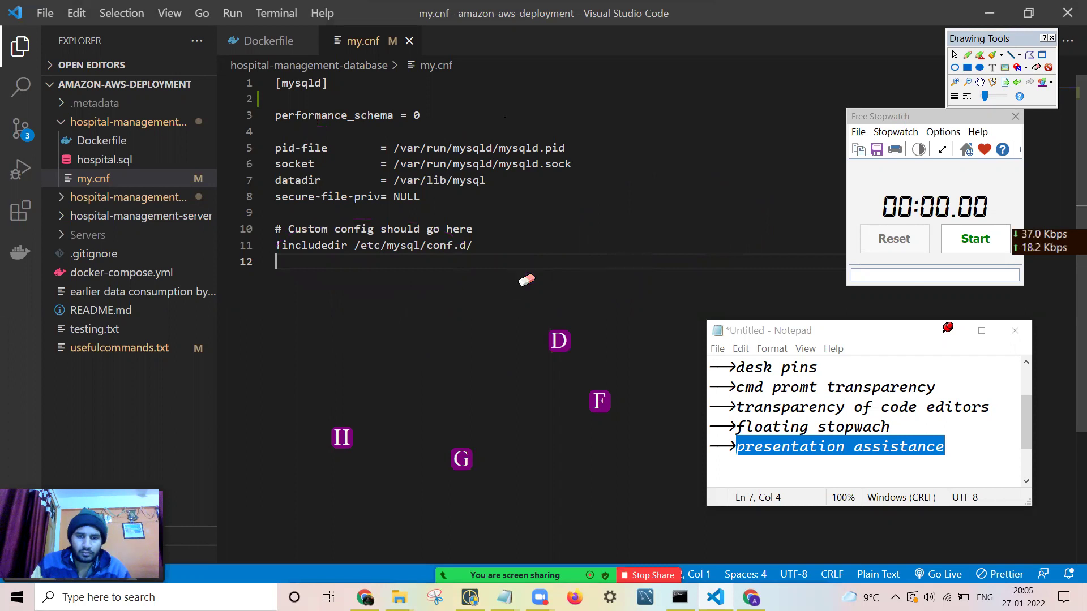
click(598, 401)
click(559, 341)
click(460, 460)
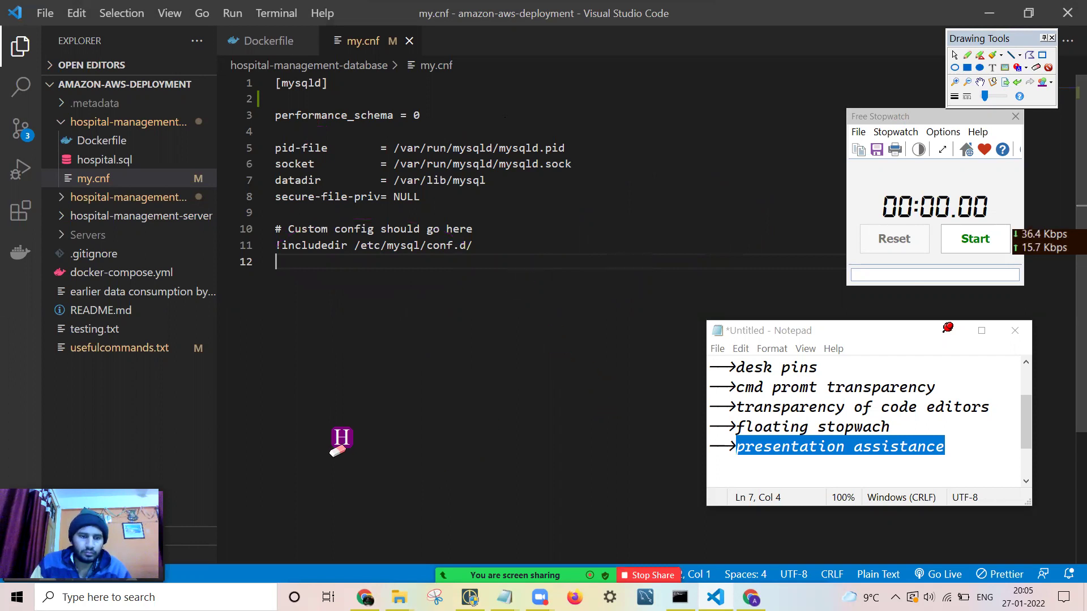
click(342, 438)
Stamp numbers 1–5 on hospital-management, hospital.sql, Servers, README.md and the socket line
click(1025, 67)
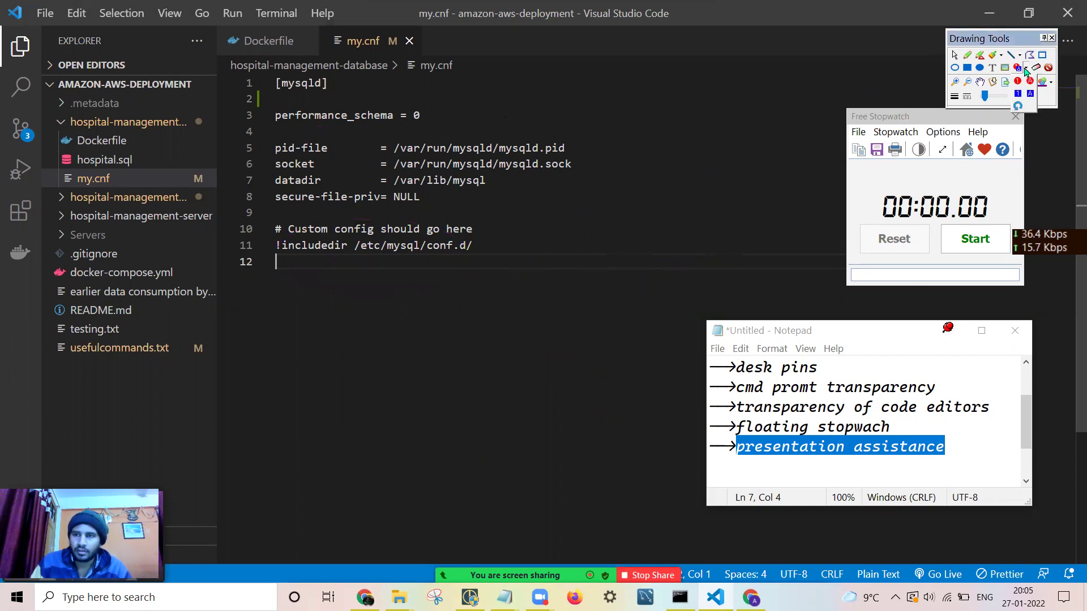
click(1020, 84)
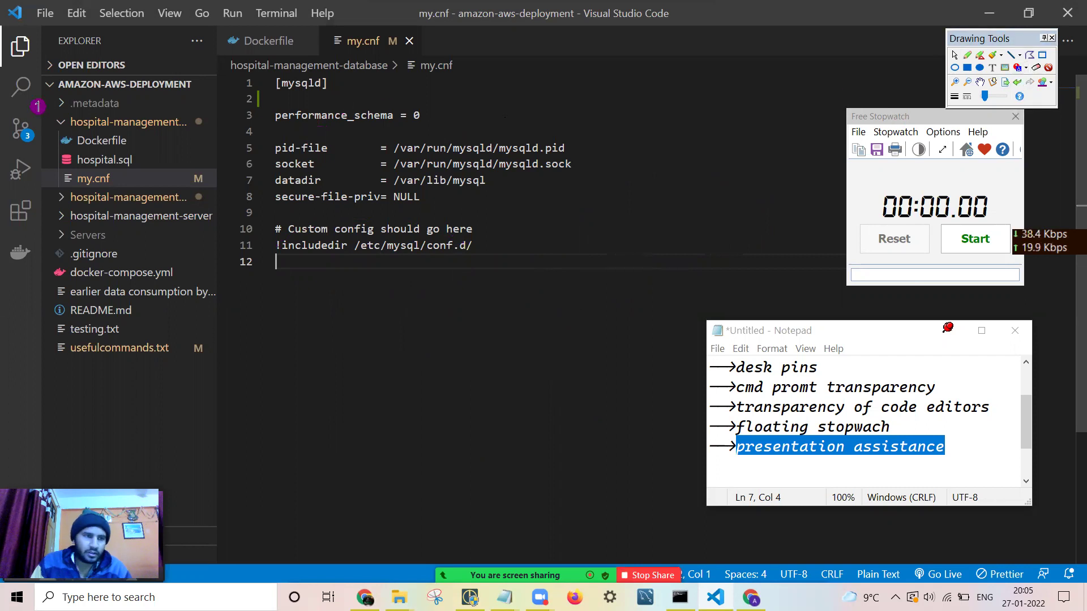
click(73, 118)
click(124, 158)
click(118, 159)
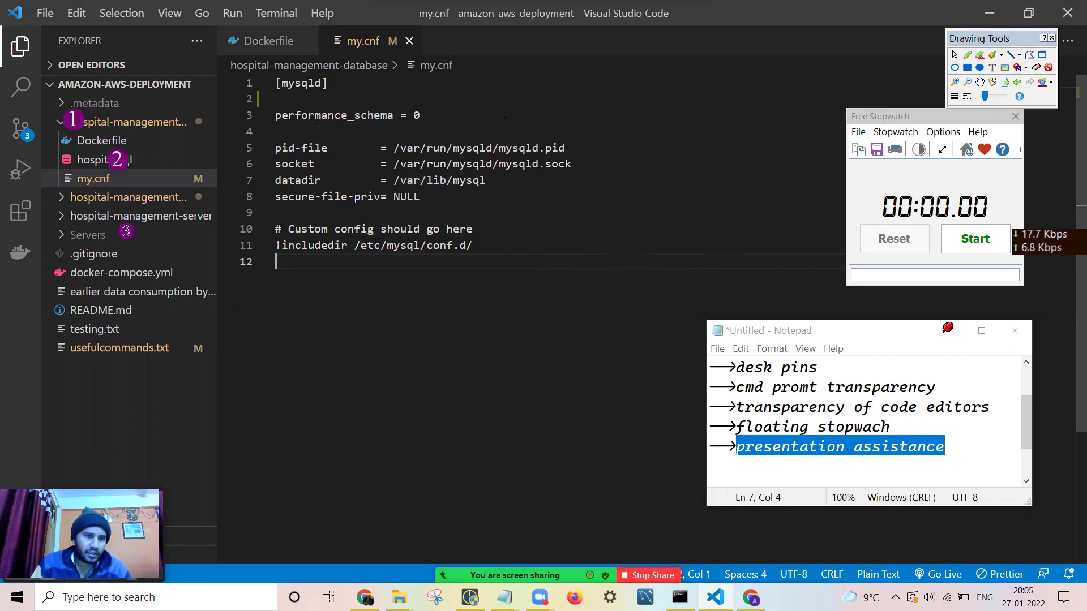
click(108, 245)
click(132, 313)
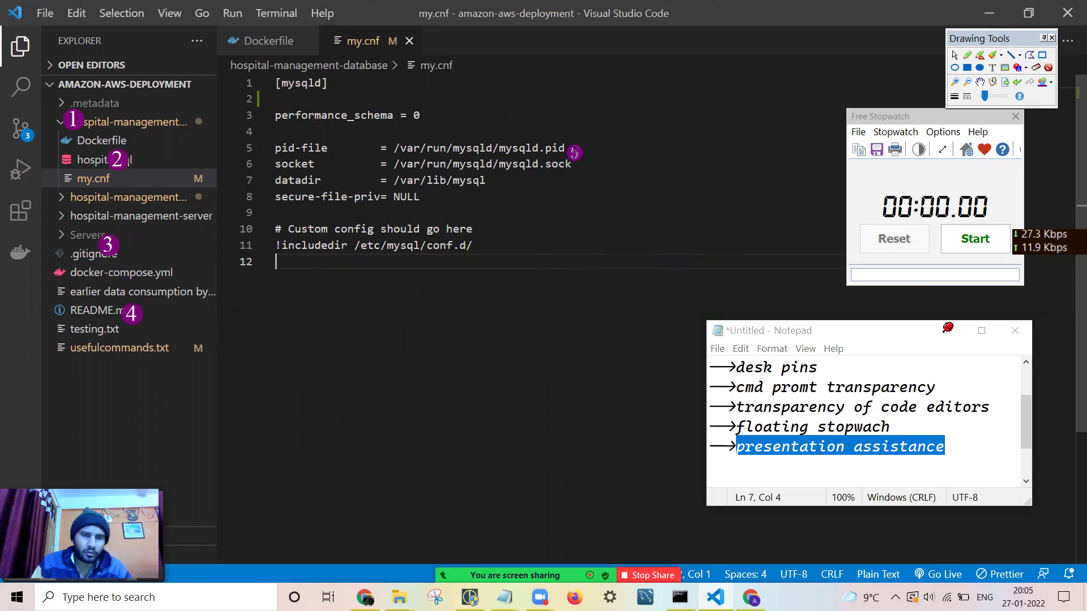
click(559, 178)
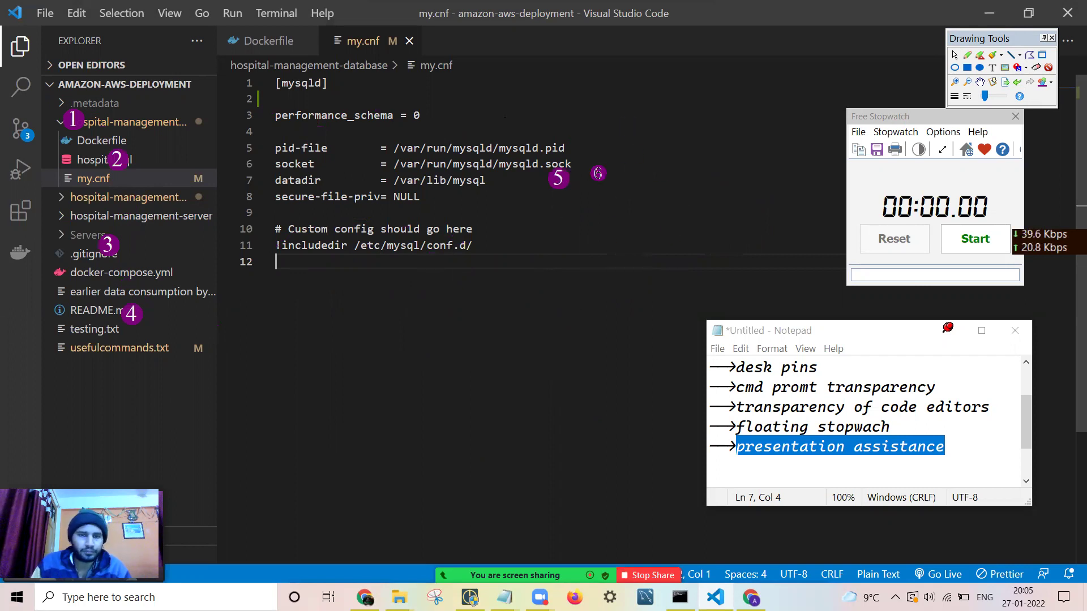
Erase numbered markers 5 through 1 and close the Drawing Tools palette
click(1036, 67)
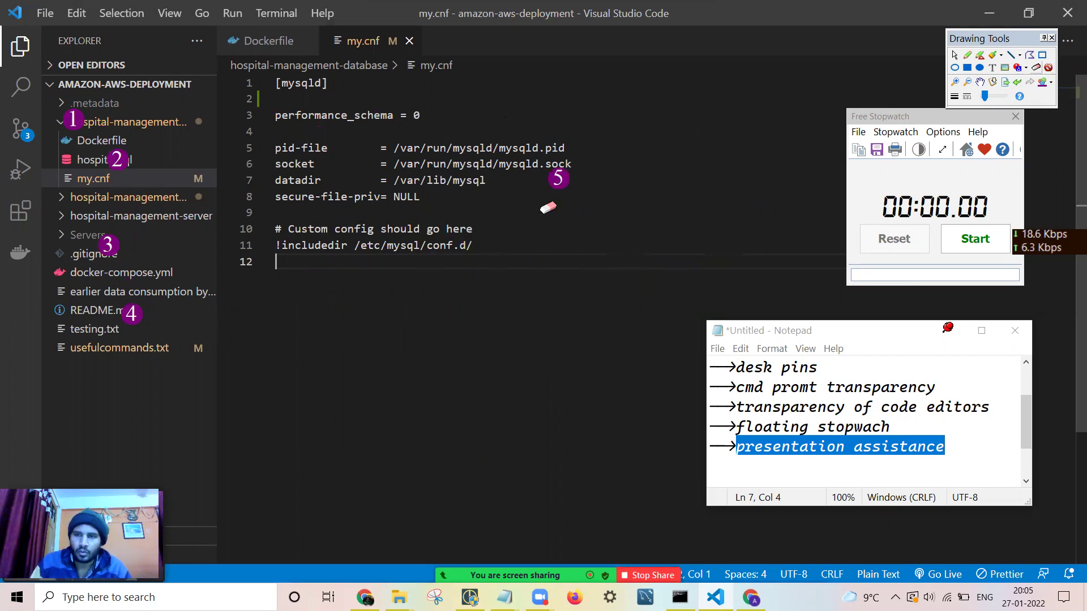
click(559, 177)
click(124, 308)
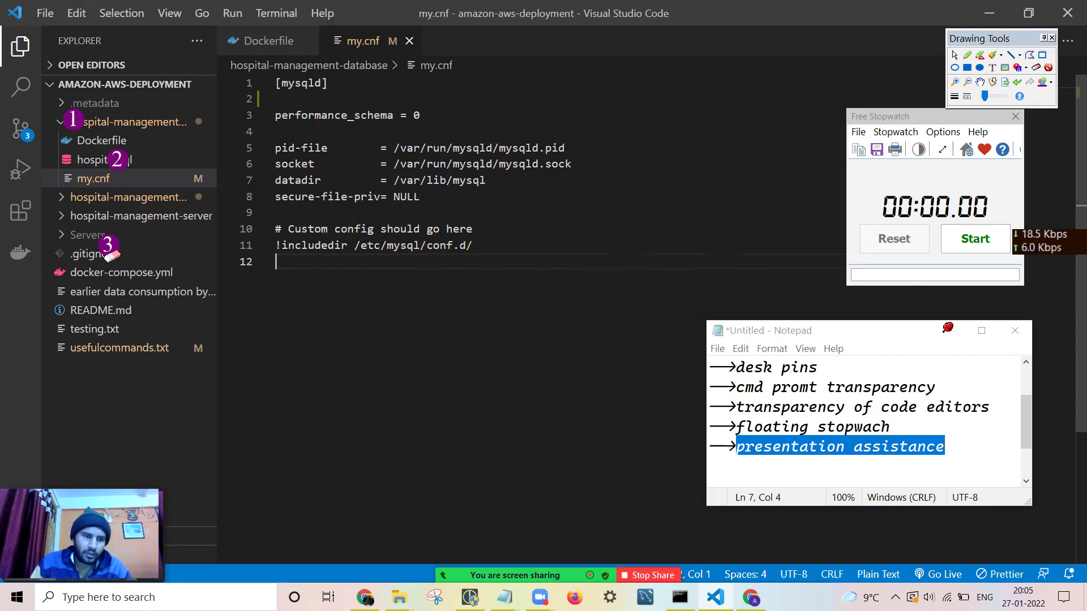
click(107, 246)
click(71, 117)
click(117, 159)
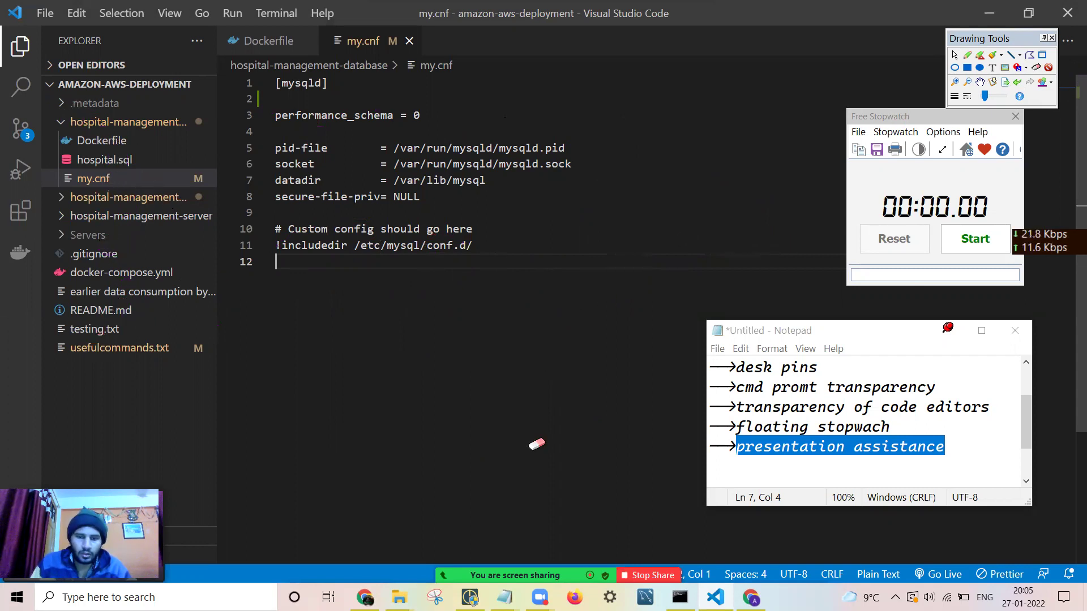
click(1051, 38)
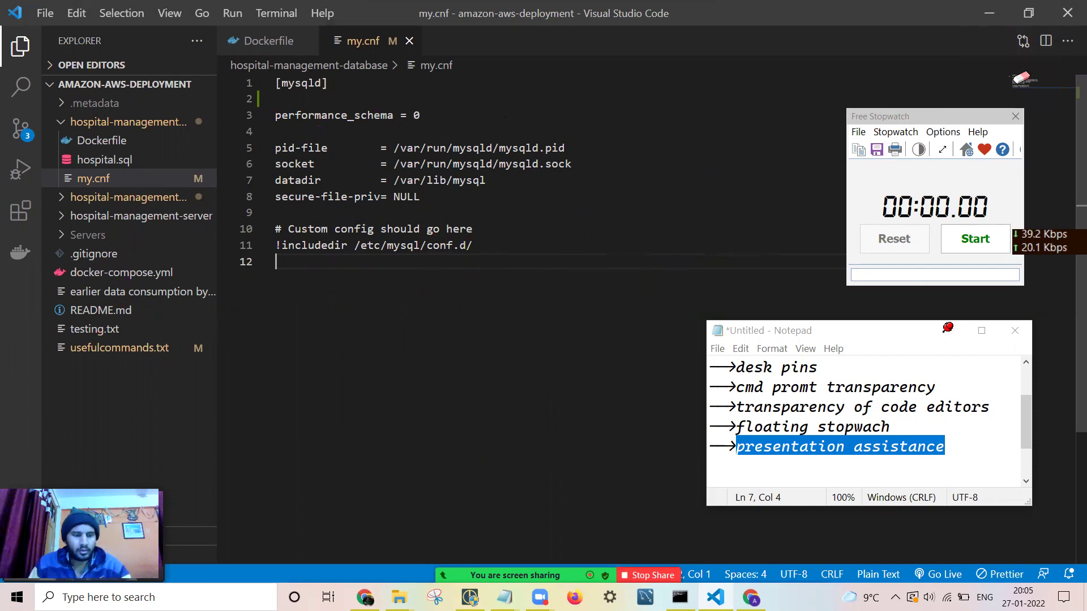
Move Command Prompt to centre and set its opacity to 41 in Properties
key(alt+Tab)
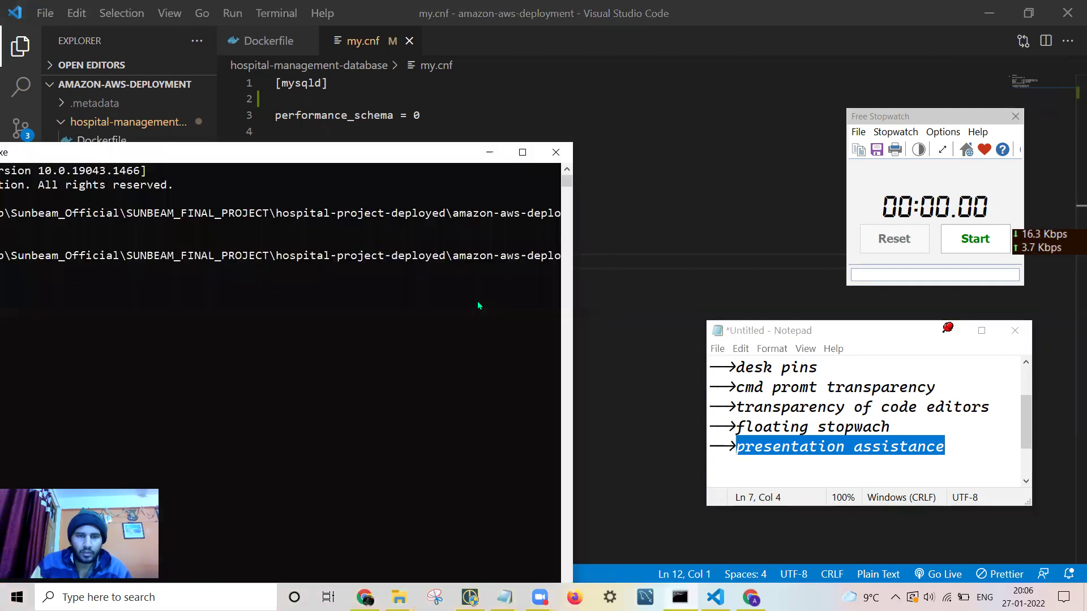
drag(277, 154, 637, 117)
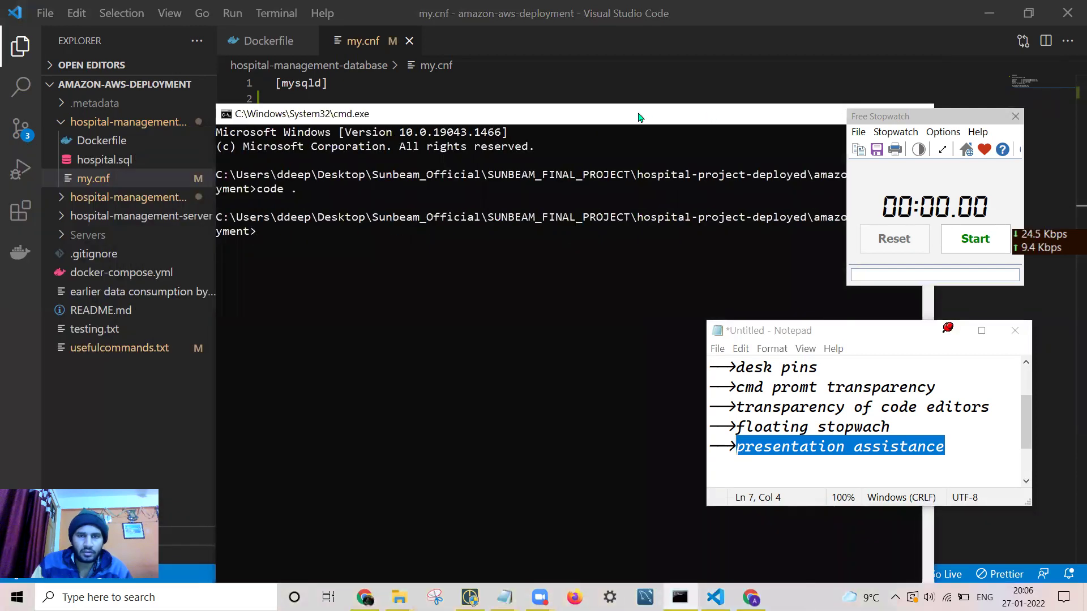
right_click(638, 117)
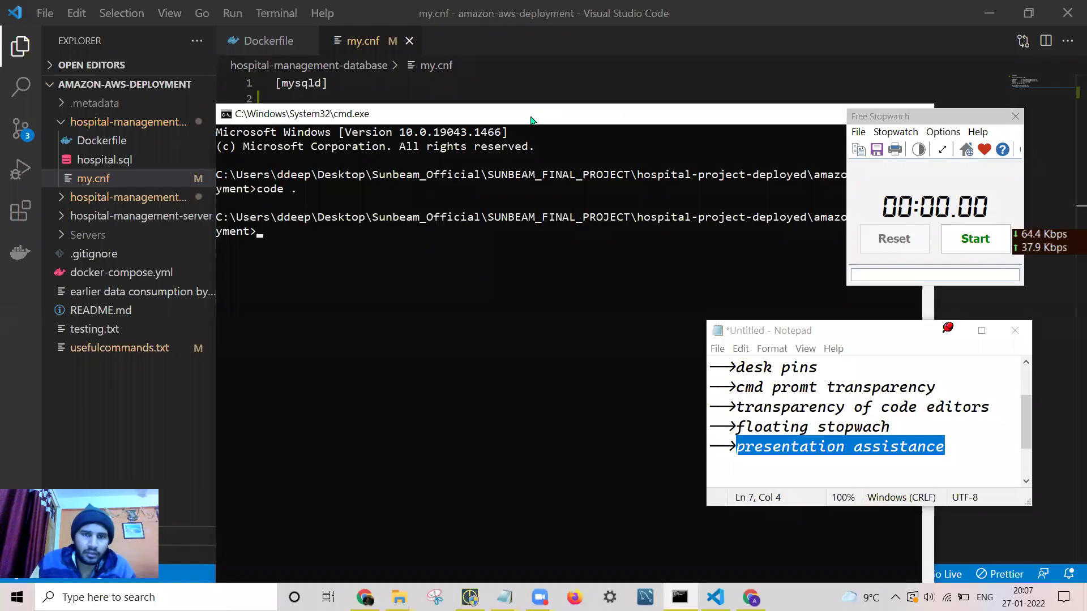
right_click(531, 118)
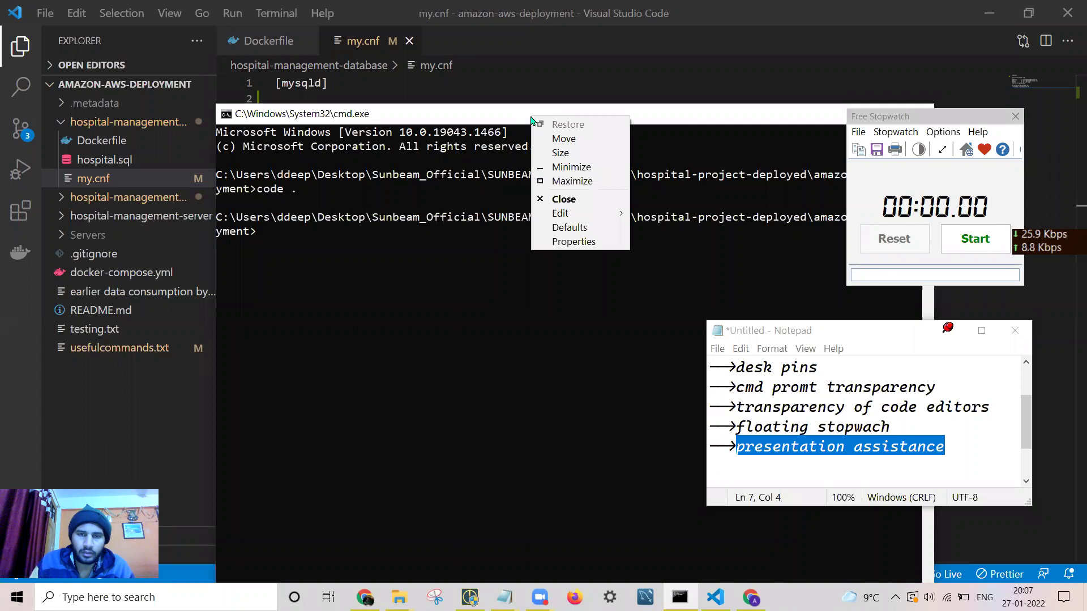
click(571, 242)
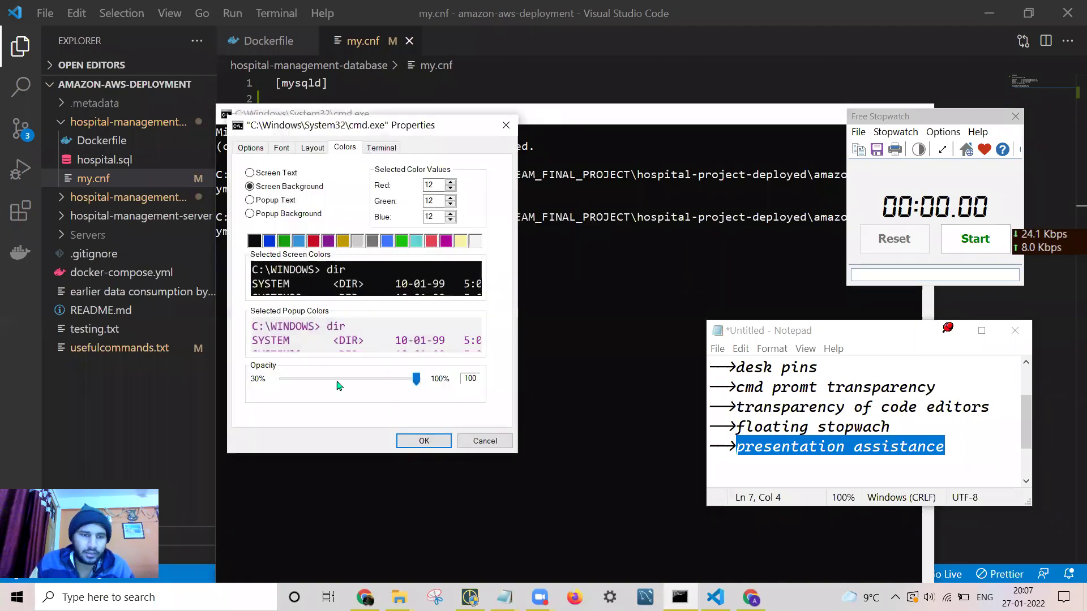
drag(419, 379, 304, 381)
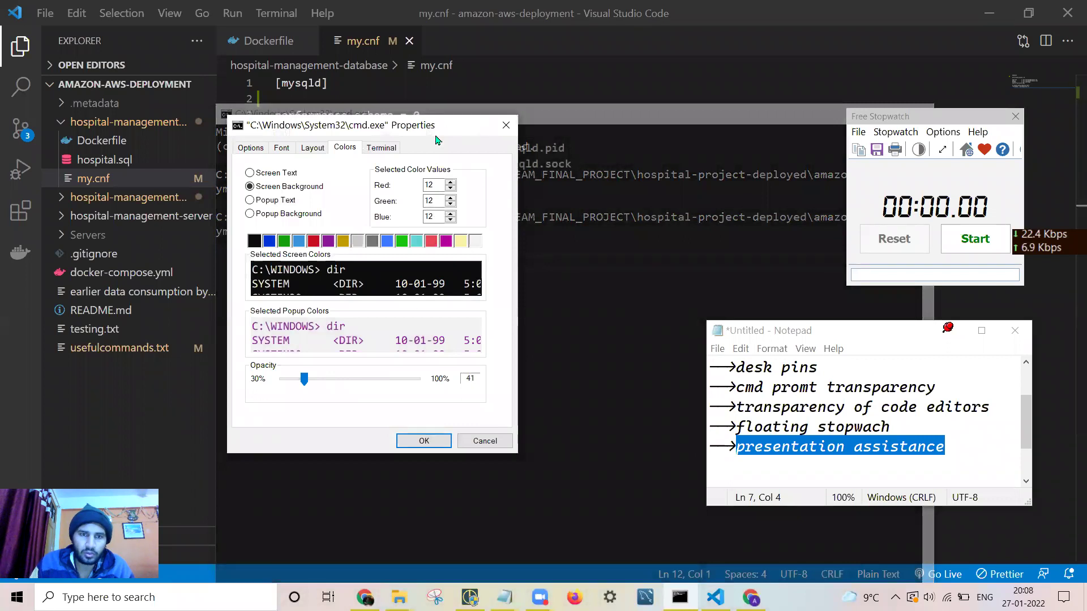
drag(458, 126, 429, 257)
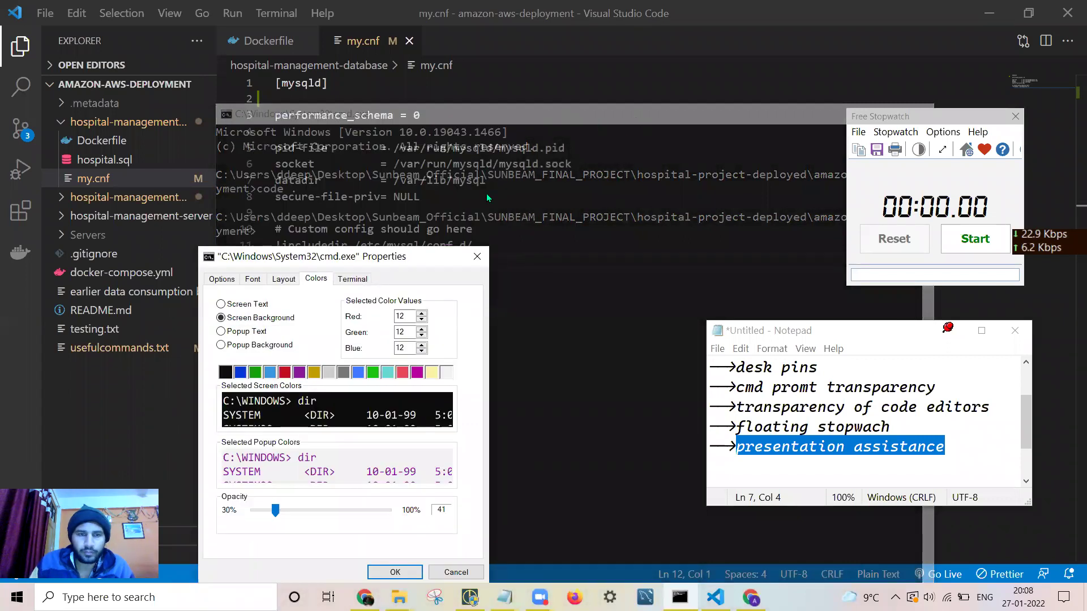
drag(379, 263, 447, 147)
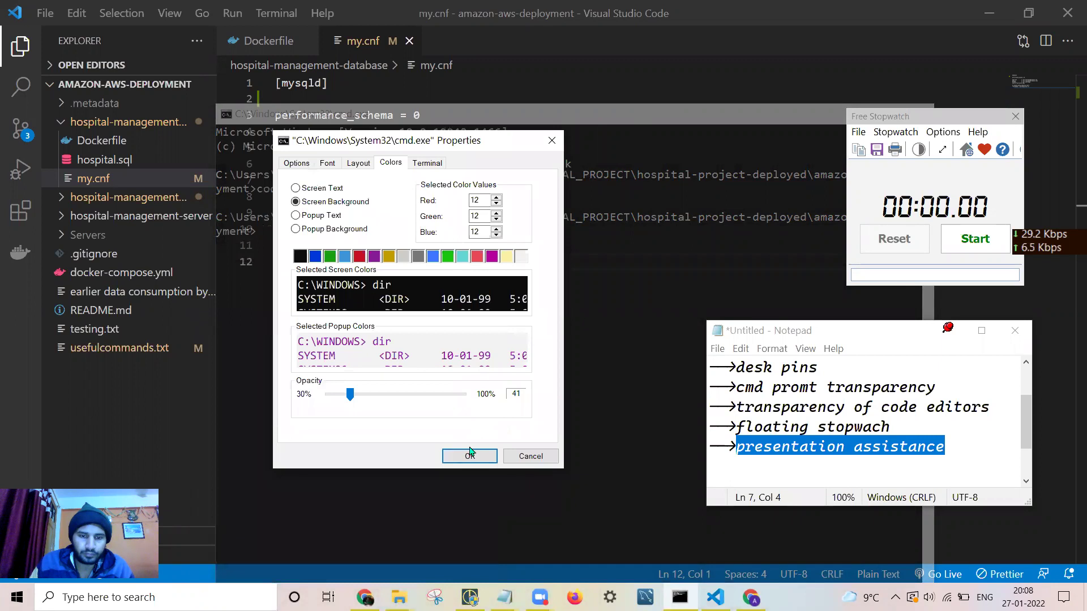
click(468, 456)
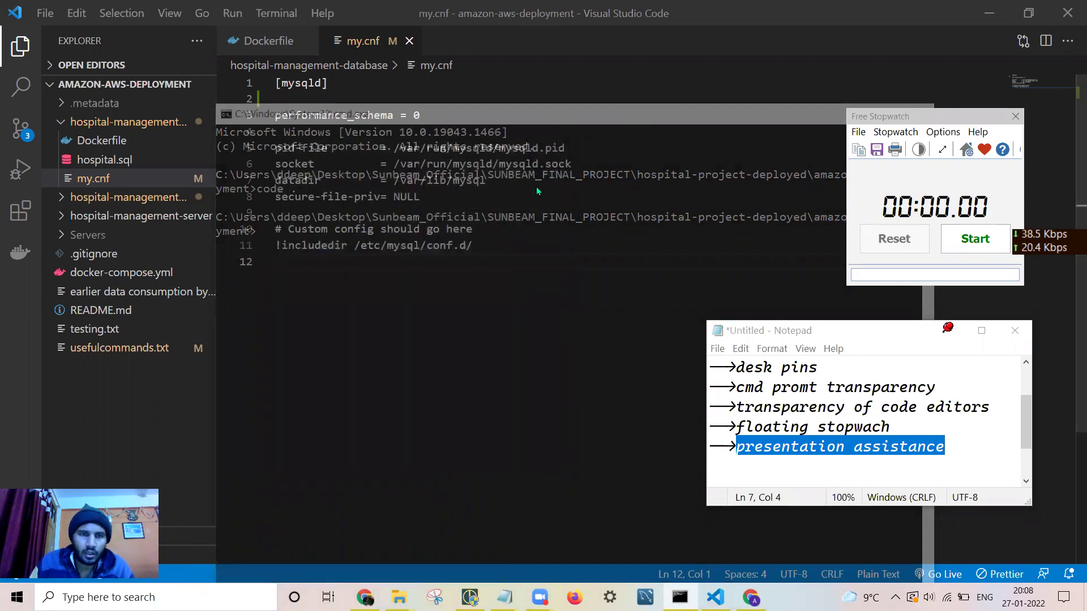
Position the translucent command window over the code, type 'dfsdfdsfd', and return to VS Code
drag(622, 115, 562, 32)
drag(563, 140, 599, 80)
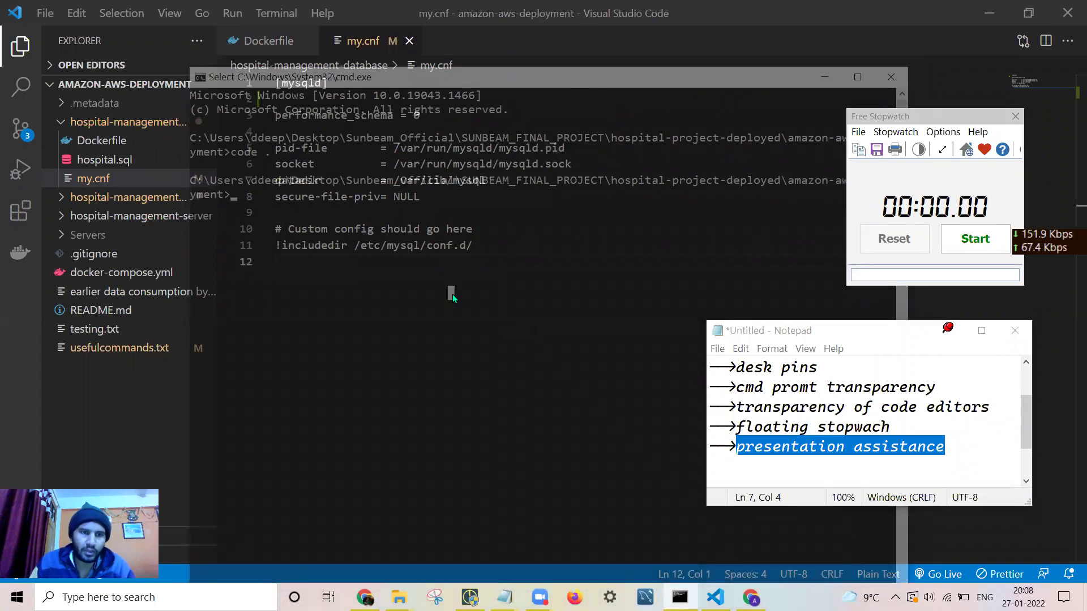
text(dfsdfdsfd)
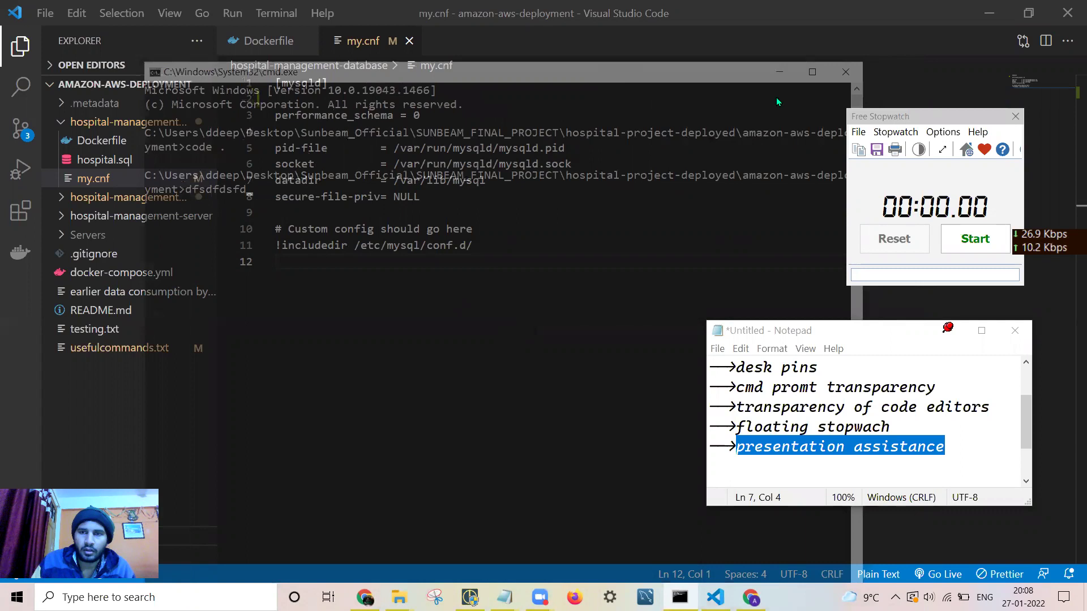
click(595, 298)
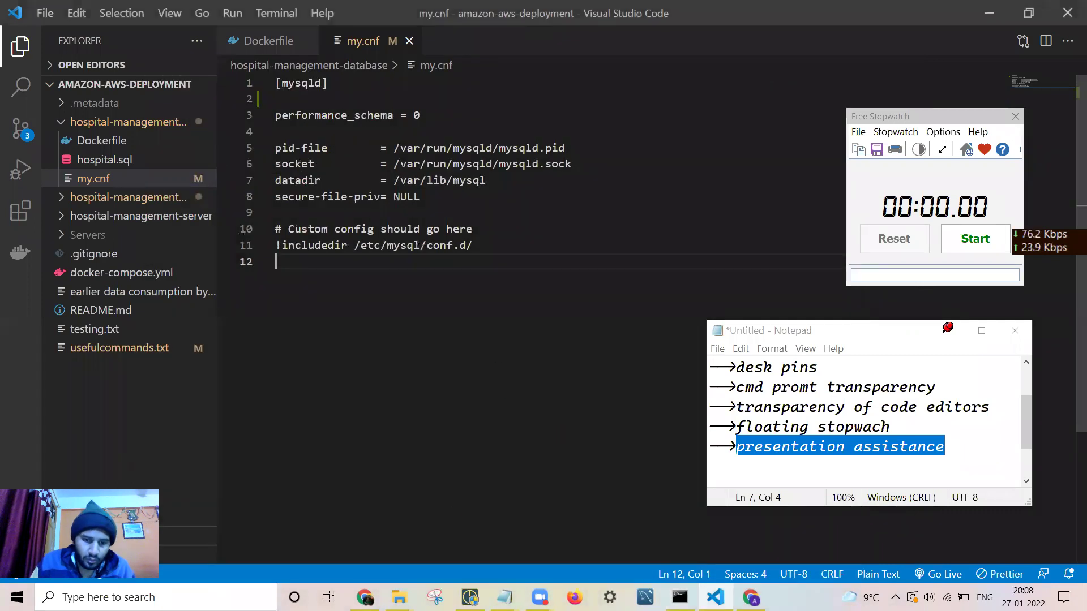
Bring up the translucent SSH htop window and move it up and to the right over VS Code
click(469, 598)
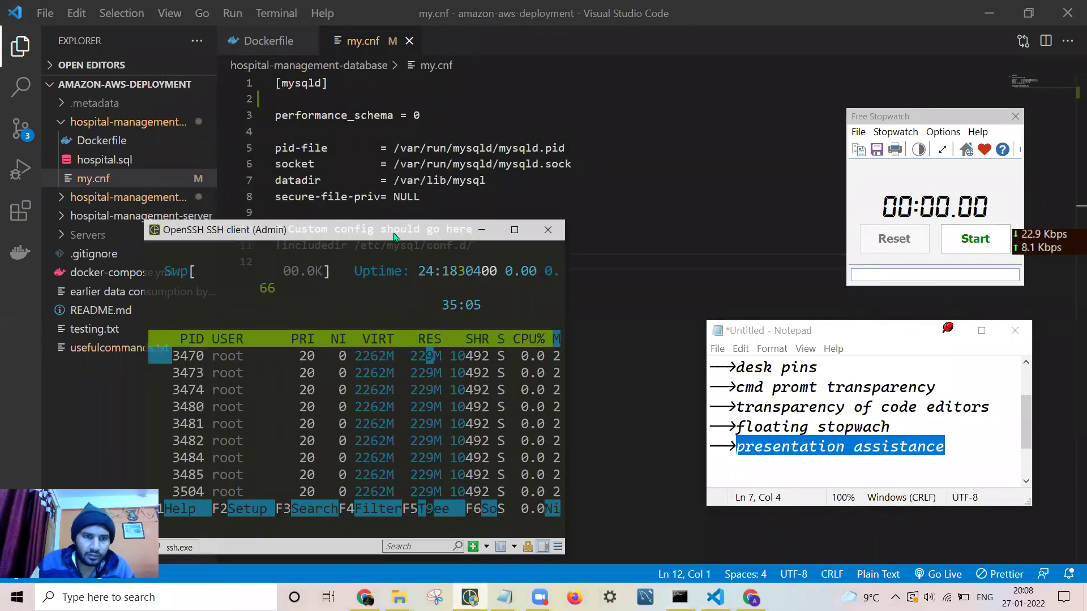
drag(395, 237, 536, 146)
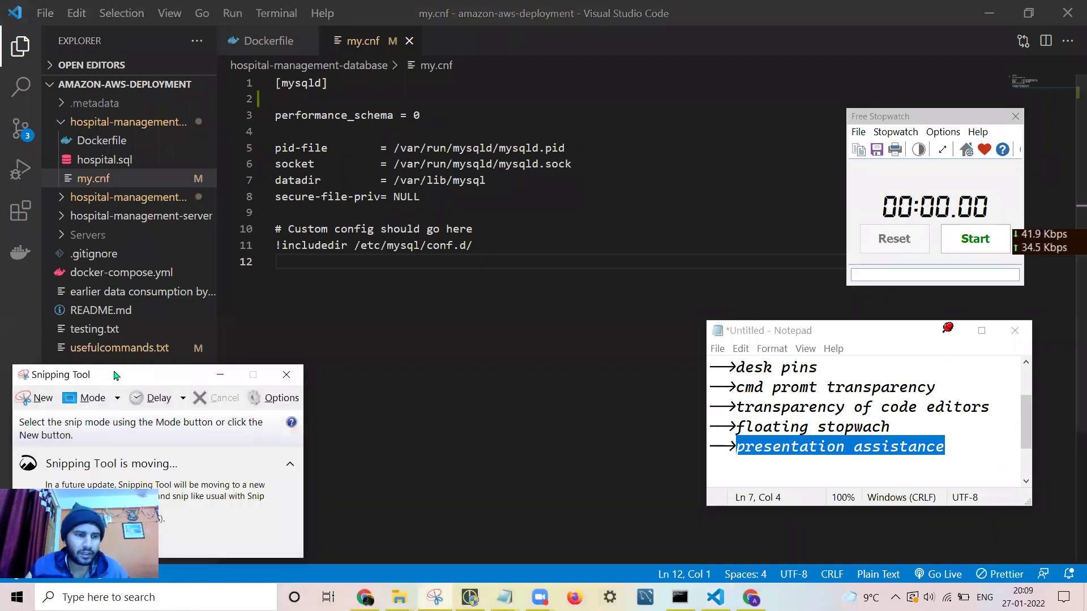
Snip a rectangle around the my.cnf editor area, then close Snipping Tool discarding the capture
click(212, 277)
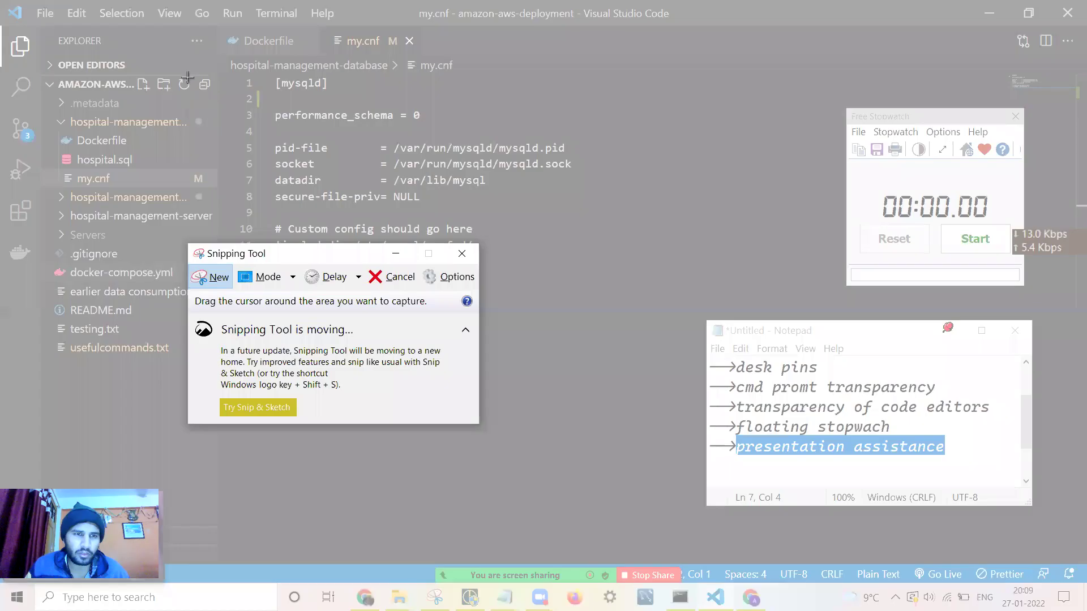
drag(189, 65, 725, 370)
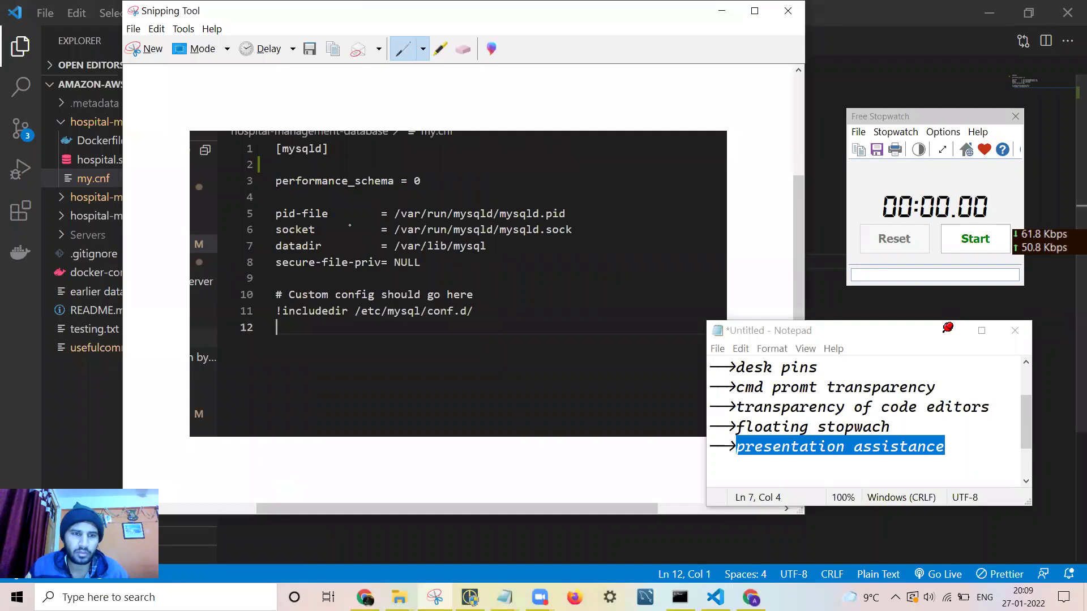
click(779, 11)
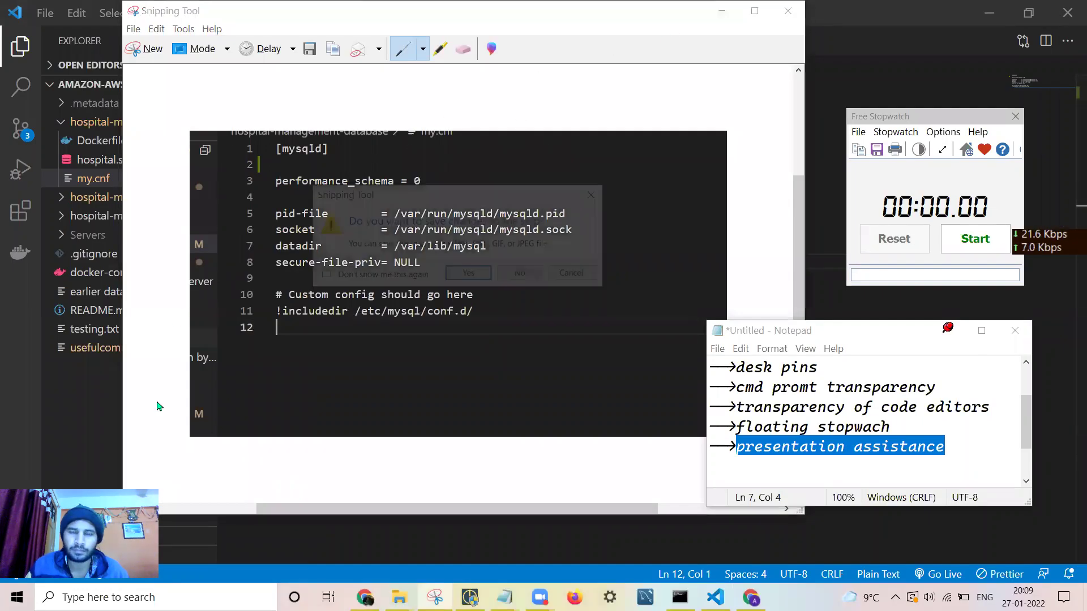
click(522, 274)
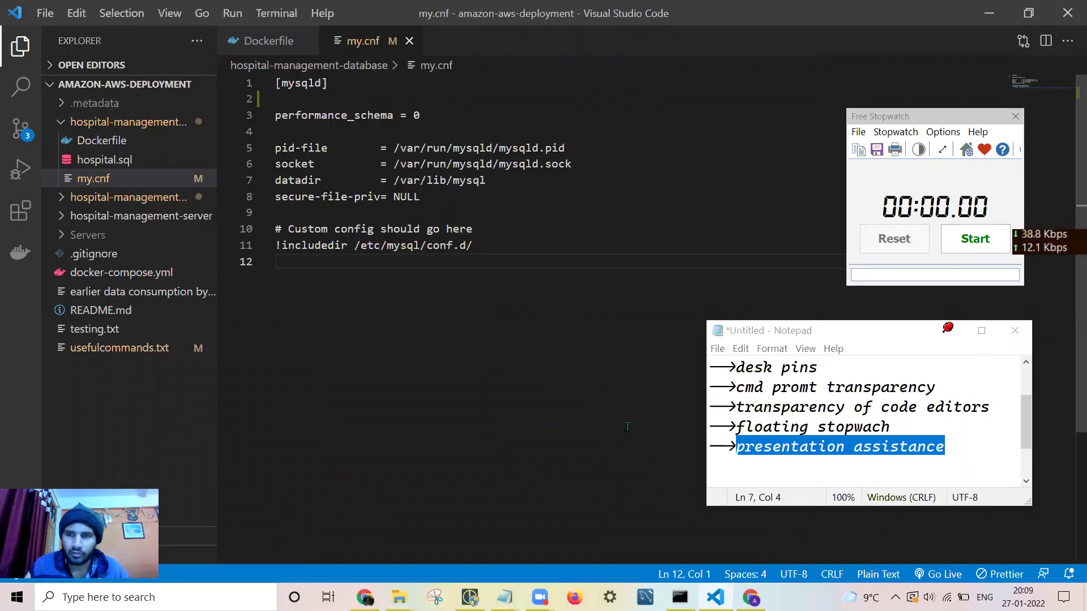